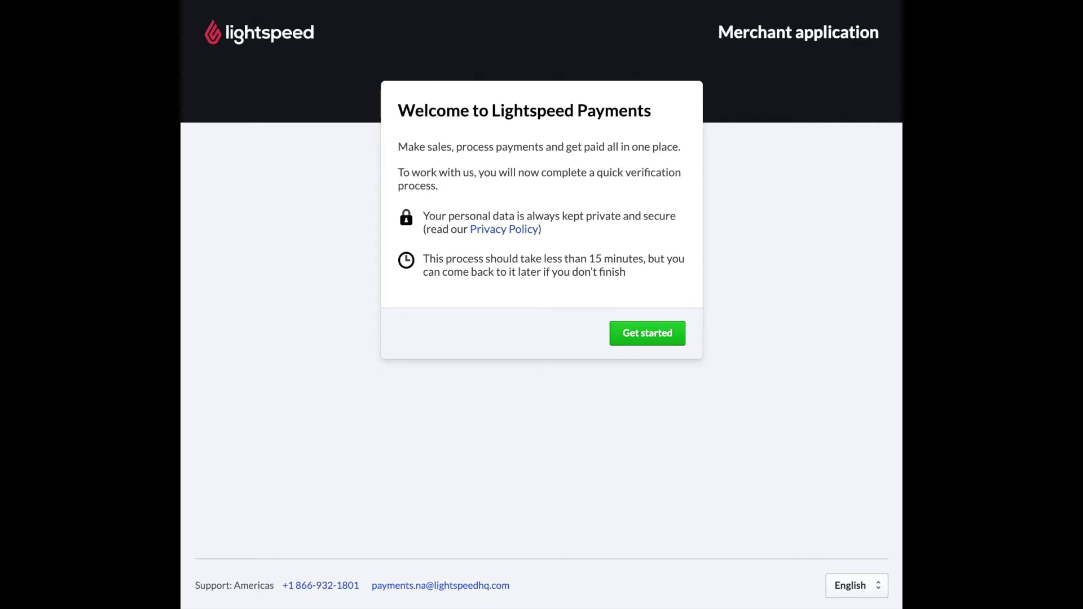
Begin the merchant application and create an account password, entered in both password fields
{"action": "left_click", "coordinate": [648, 338]}
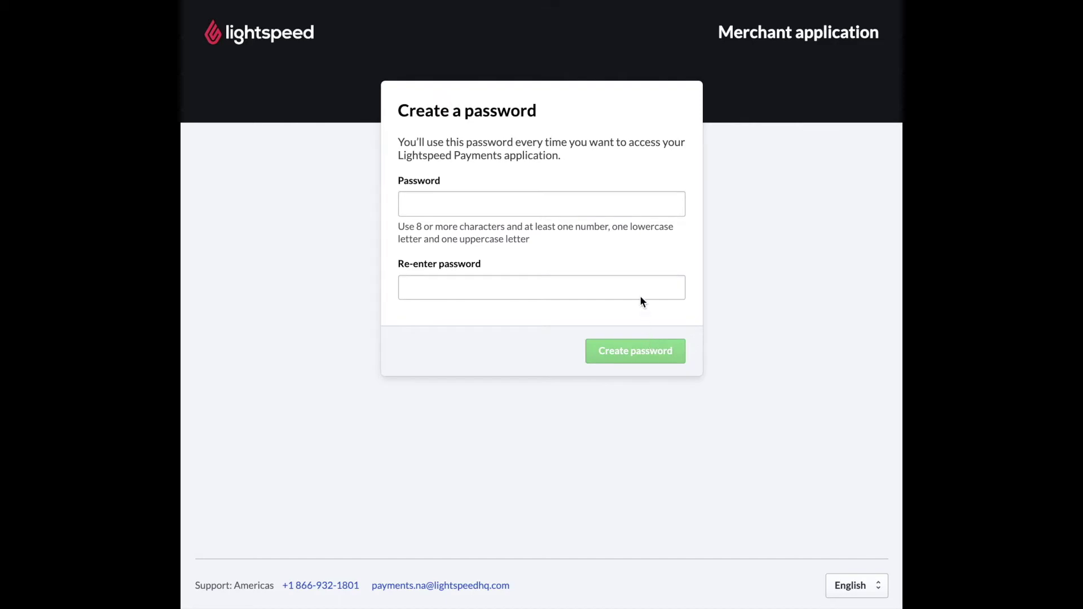
{"action": "left_click", "coordinate": [560, 205]}
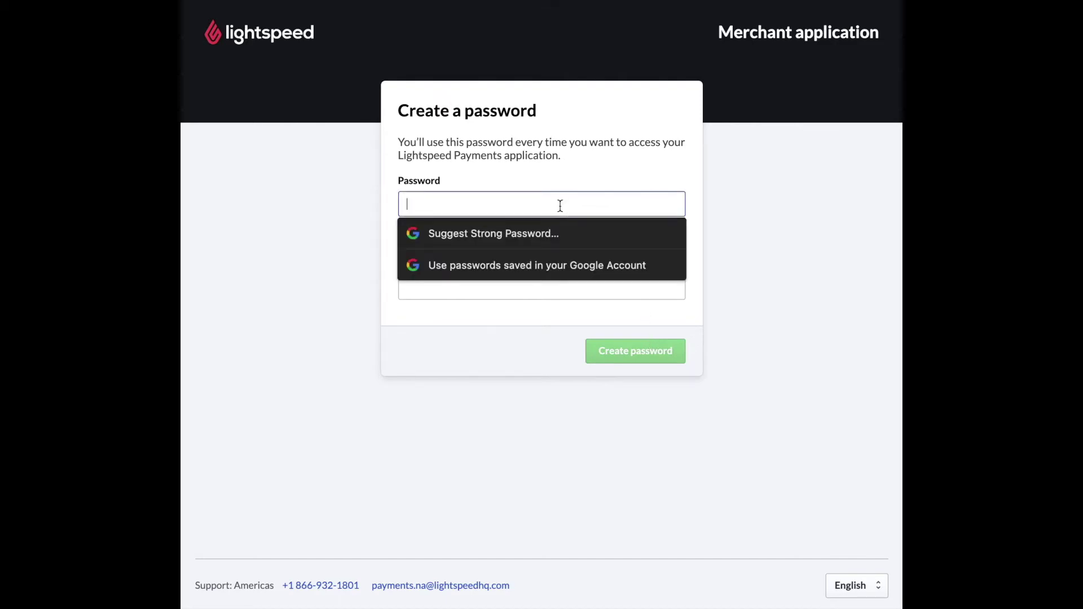
{"action": "type", "text": "•••••••••••••"}
{"action": "key", "text": "Tab"}
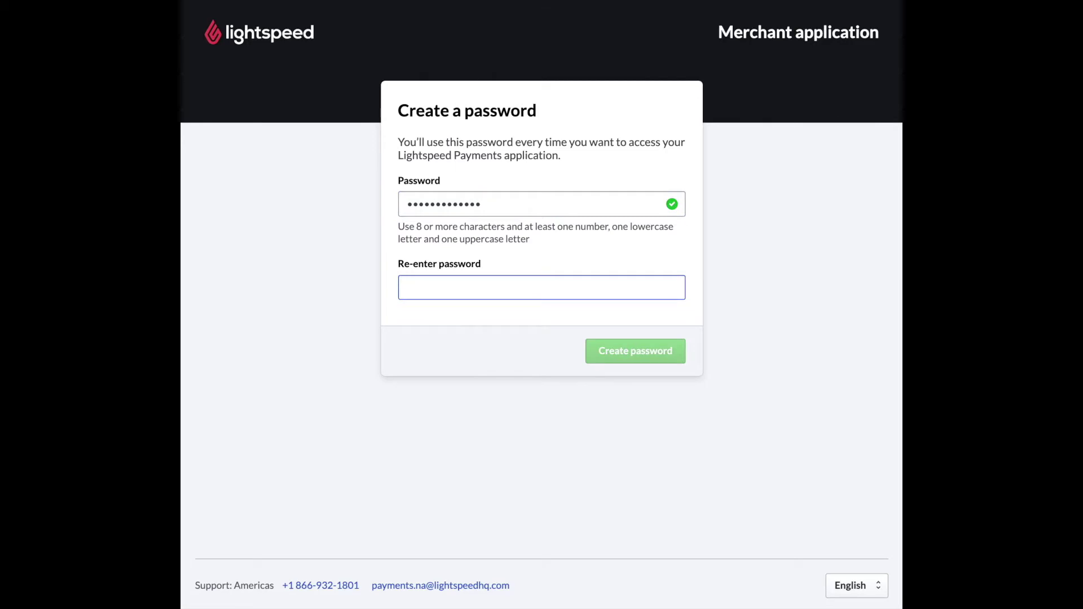
{"action": "type", "text": "•••••••••••••"}
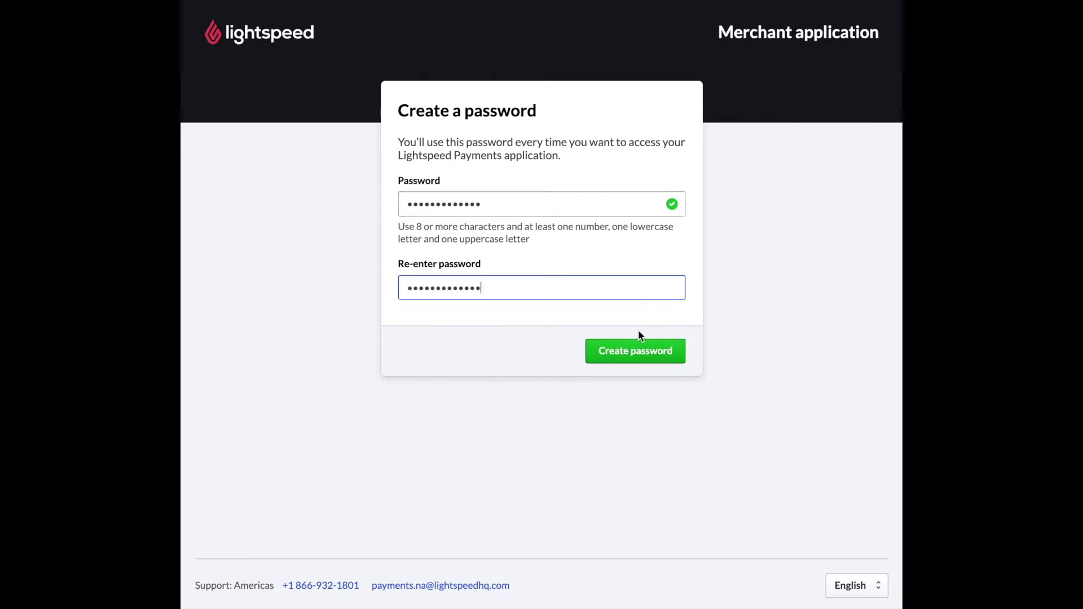
{"action": "left_click", "coordinate": [635, 351]}
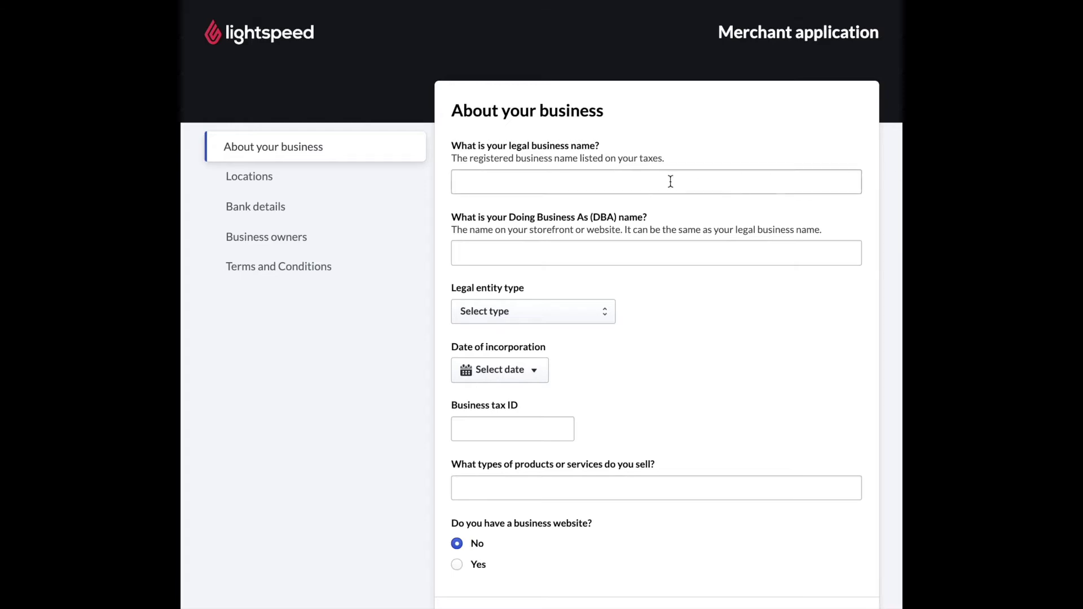
Enter Lightspeed Pets as both the legal business name and the DBA name
{"action": "left_click", "coordinate": [756, 179]}
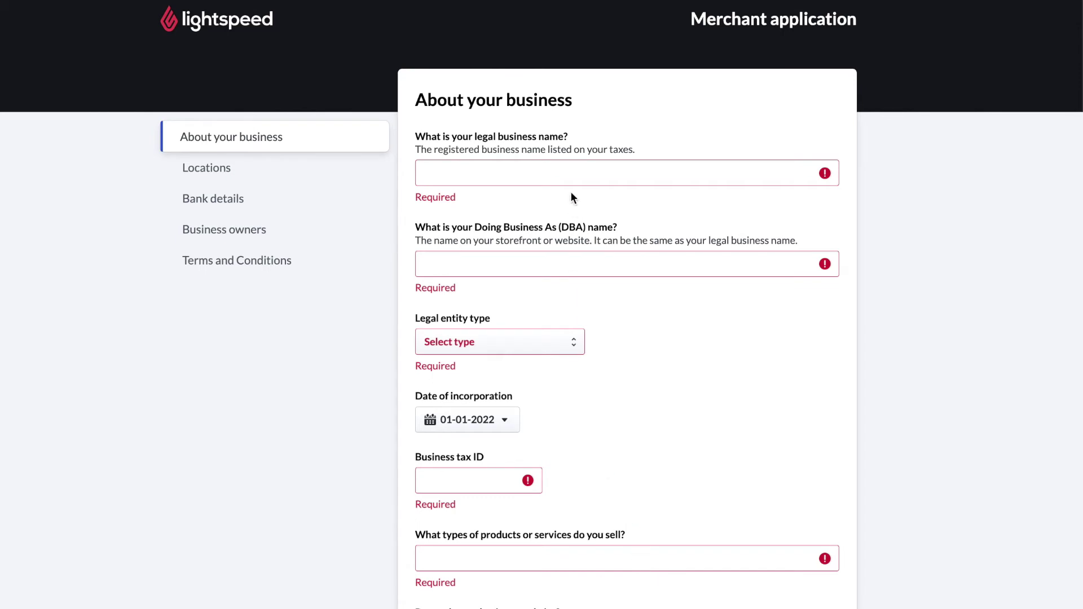
{"action": "left_click", "coordinate": [574, 179]}
{"action": "type", "text": "Lightsp"}
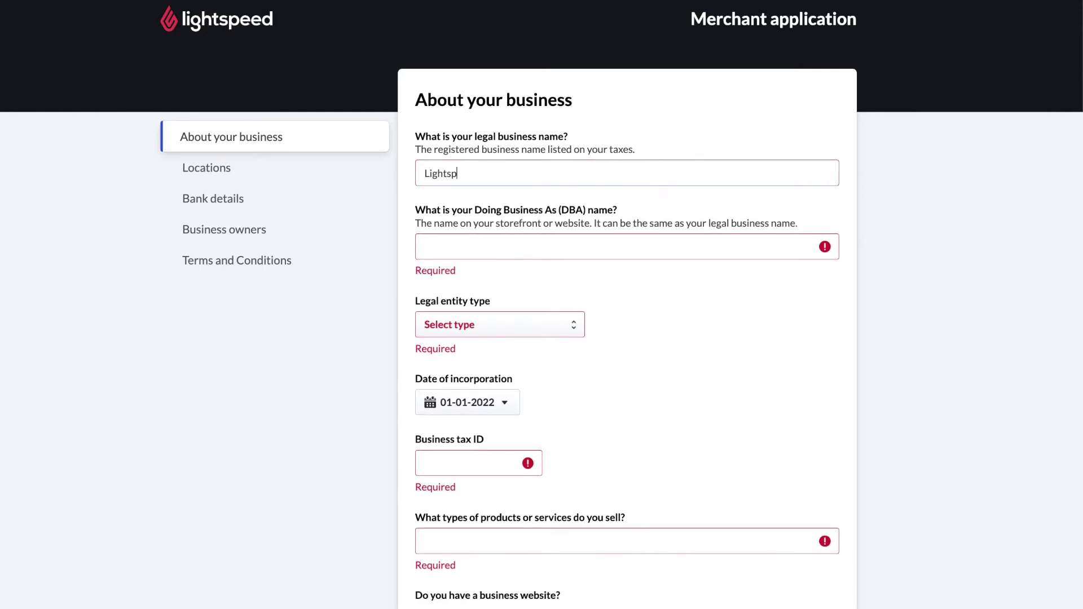
{"action": "type", "text": "eed Pets"}
{"action": "left_click", "coordinate": [659, 247]}
{"action": "type", "text": "Li"}
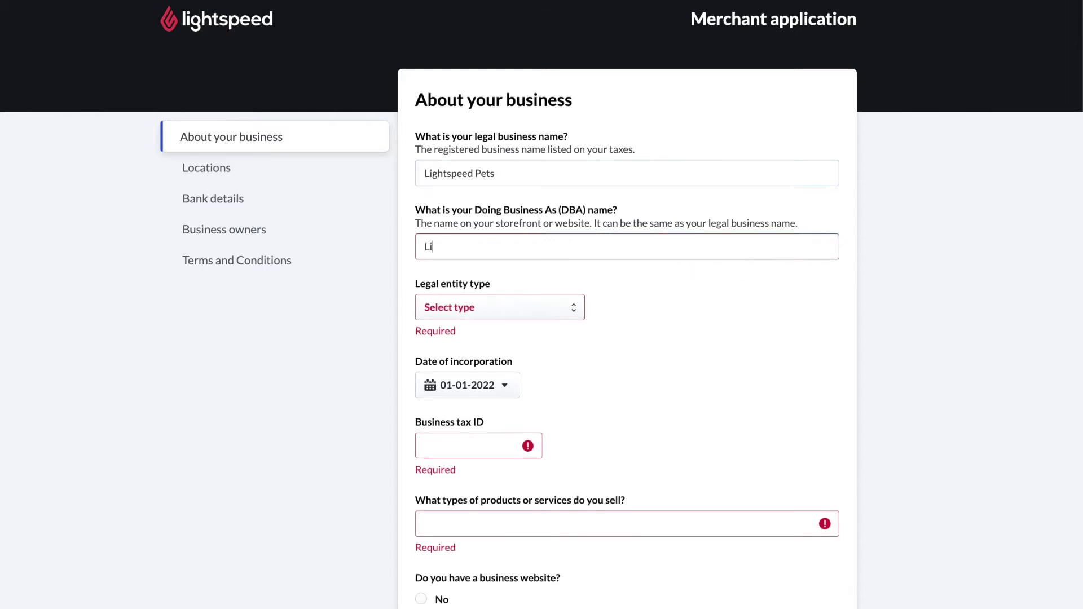
{"action": "type", "text": "ghtspeed Pets"}
Set the legal entity type to Partnership and the incorporation date to 01-01-2022
{"action": "left_click", "coordinate": [571, 306]}
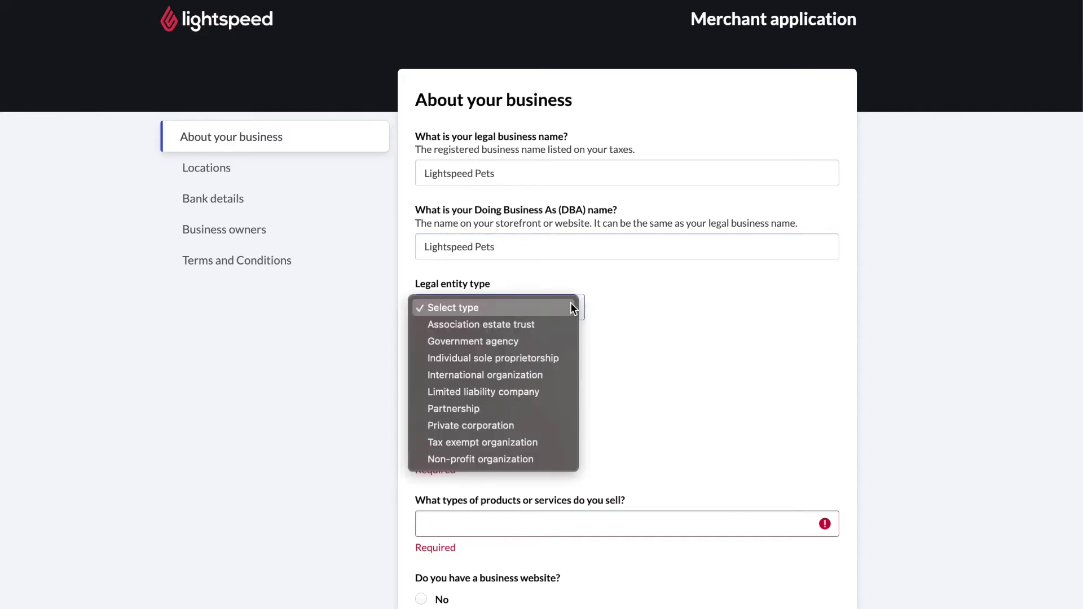
{"action": "left_click", "coordinate": [514, 405]}
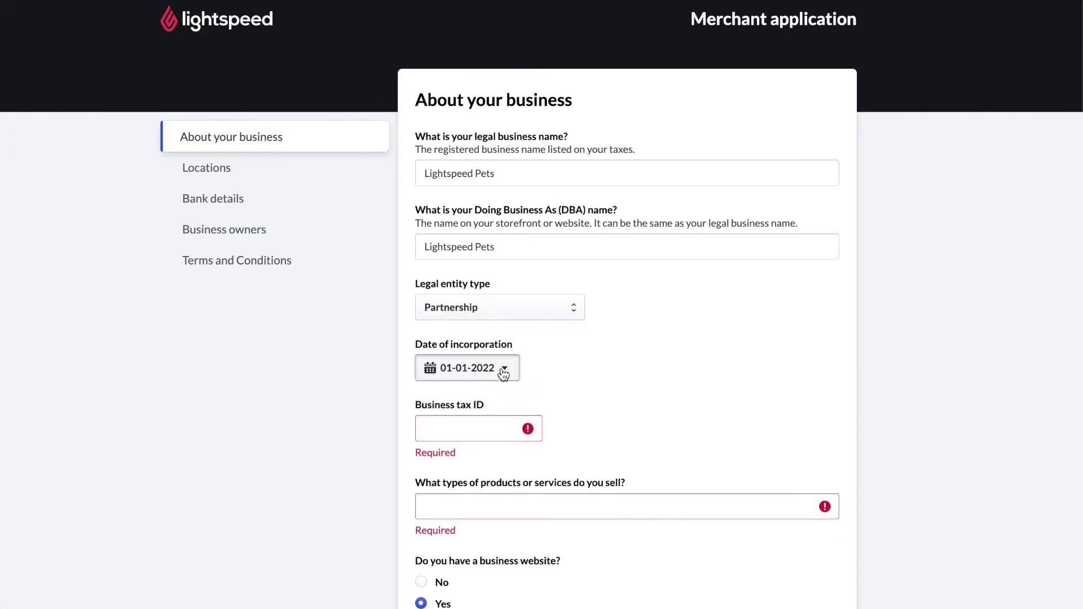
{"action": "left_click", "coordinate": [508, 374]}
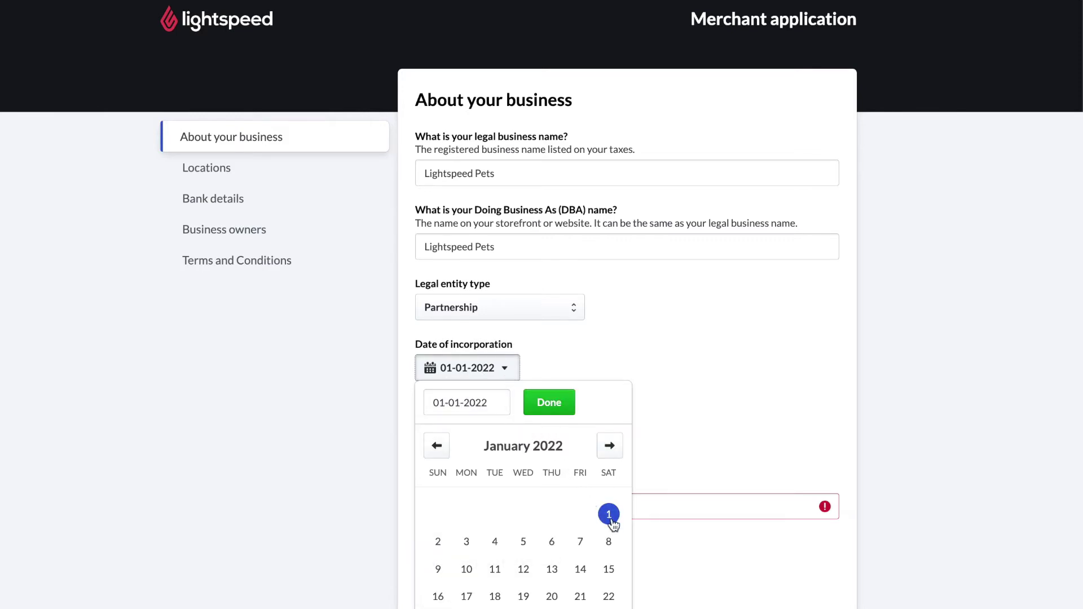
{"action": "left_click", "coordinate": [558, 403]}
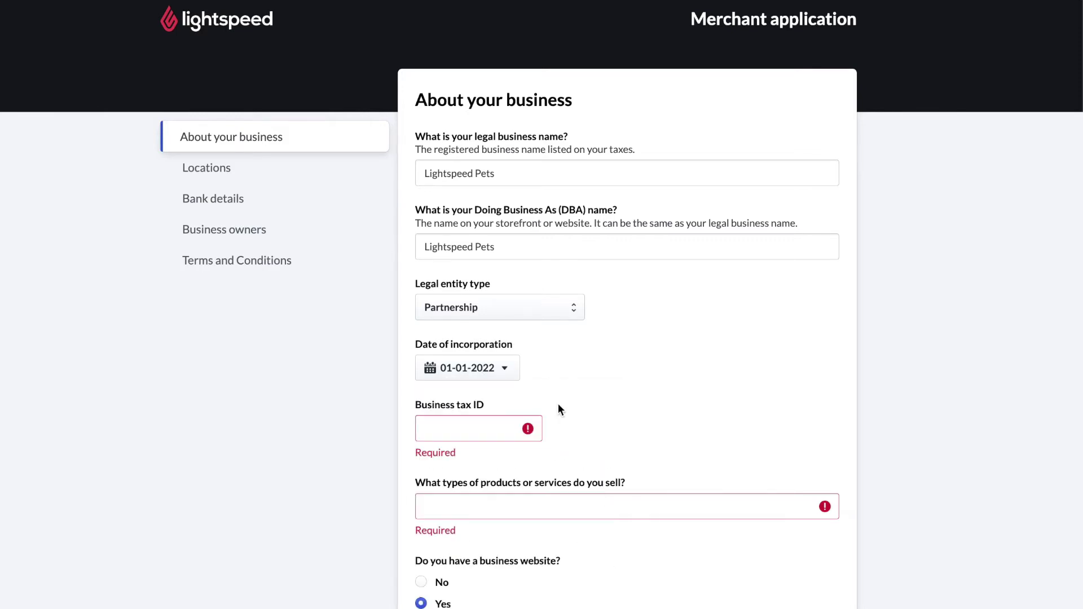
{"action": "scroll", "coordinate": [557, 404], "scroll_direction": "down", "scroll_amount": 1}
{"action": "left_click", "coordinate": [499, 371]}
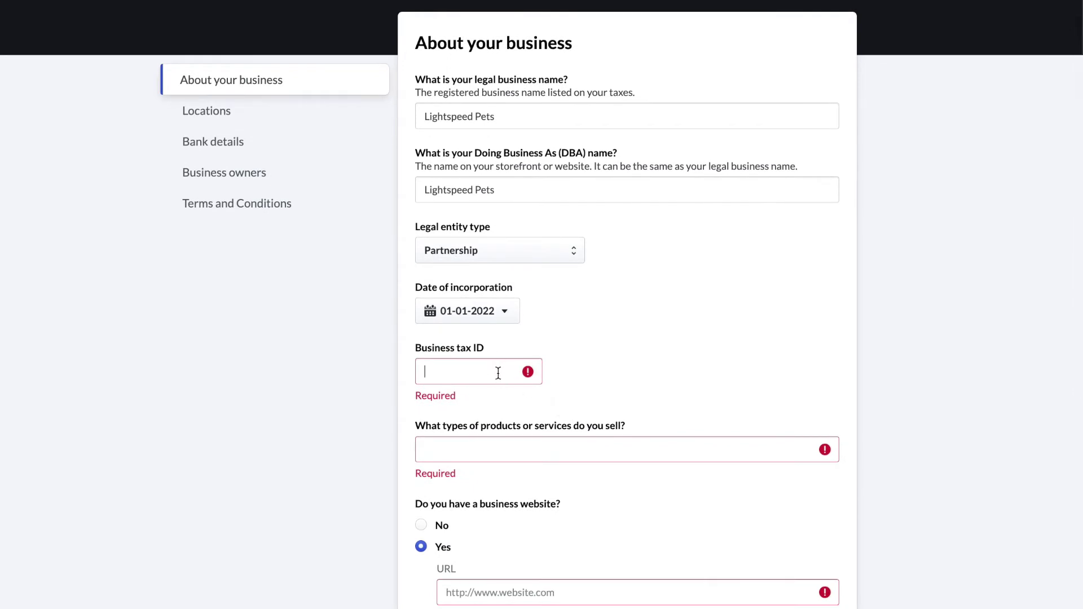
{"action": "type", "text": "12345678"}
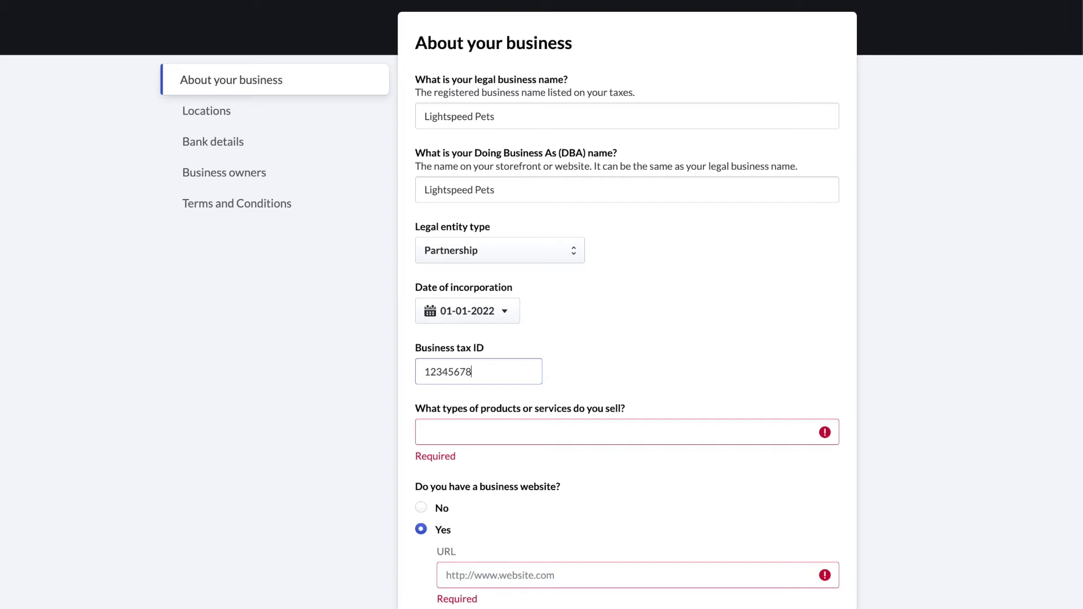
{"action": "type", "text": "9"}
{"action": "scroll", "coordinate": [620, 364], "scroll_direction": "down", "scroll_amount": 2}
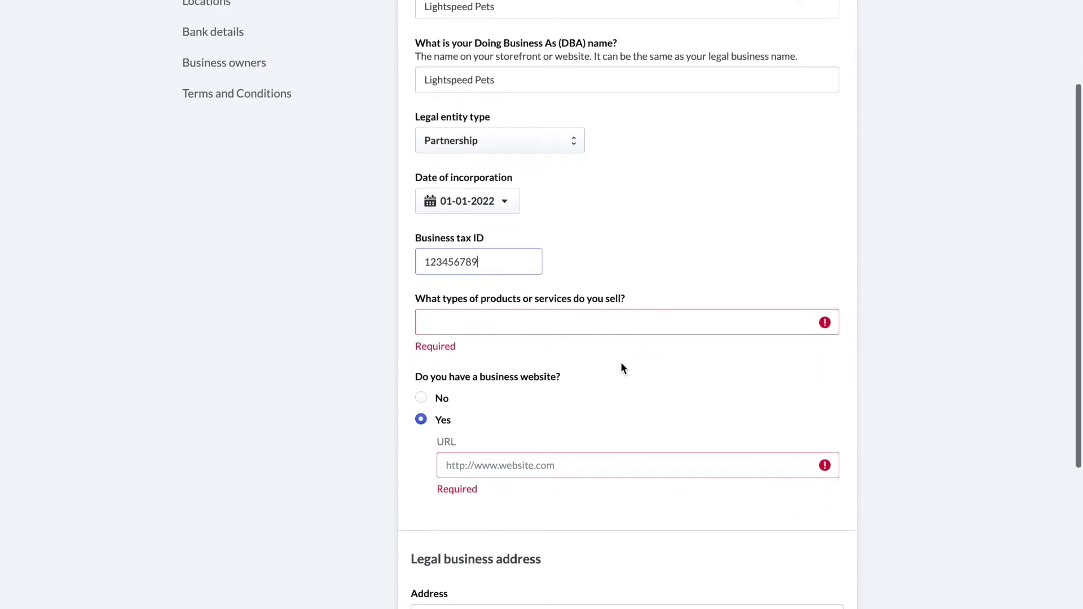
{"action": "left_click", "coordinate": [606, 327]}
{"action": "type", "text": "Pet"}
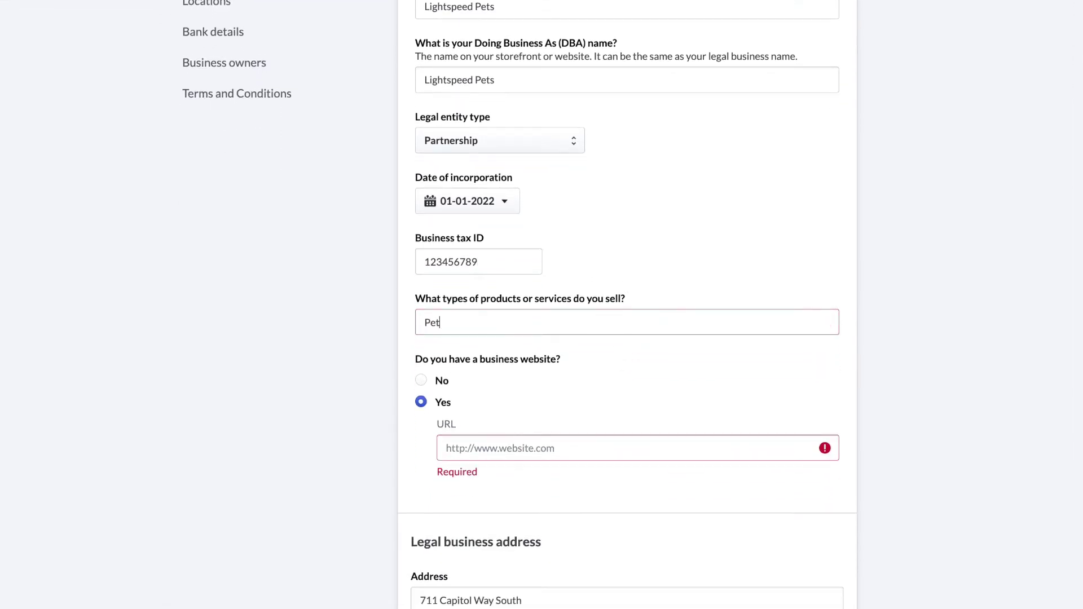
{"action": "type", "text": " Store"}
{"action": "scroll", "coordinate": [536, 382], "scroll_direction": "down", "scroll_amount": 2}
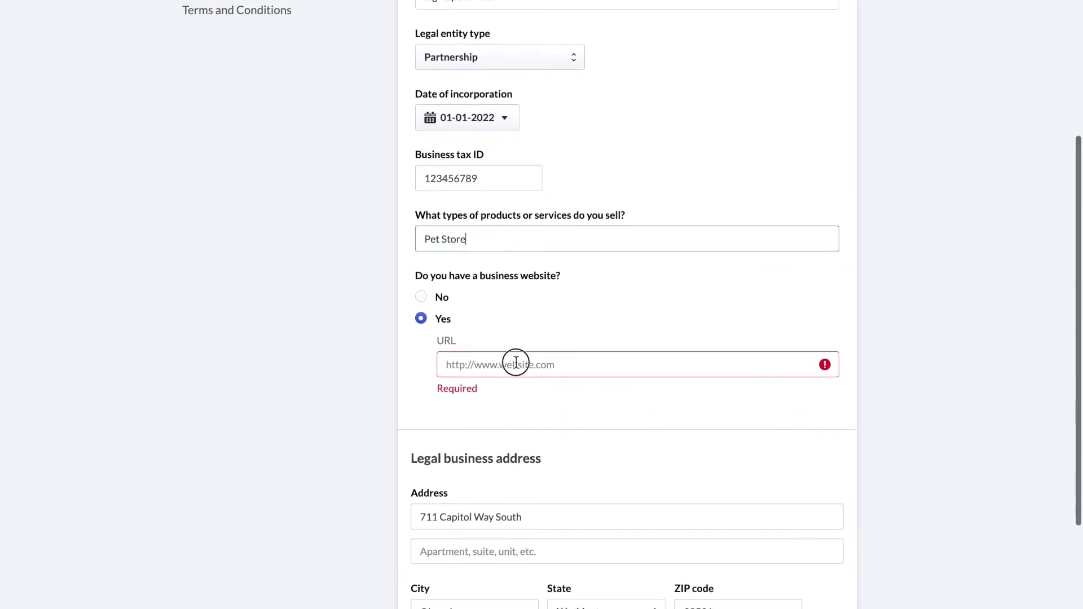
{"action": "left_click", "coordinate": [515, 364]}
{"action": "type", "text": "www"}
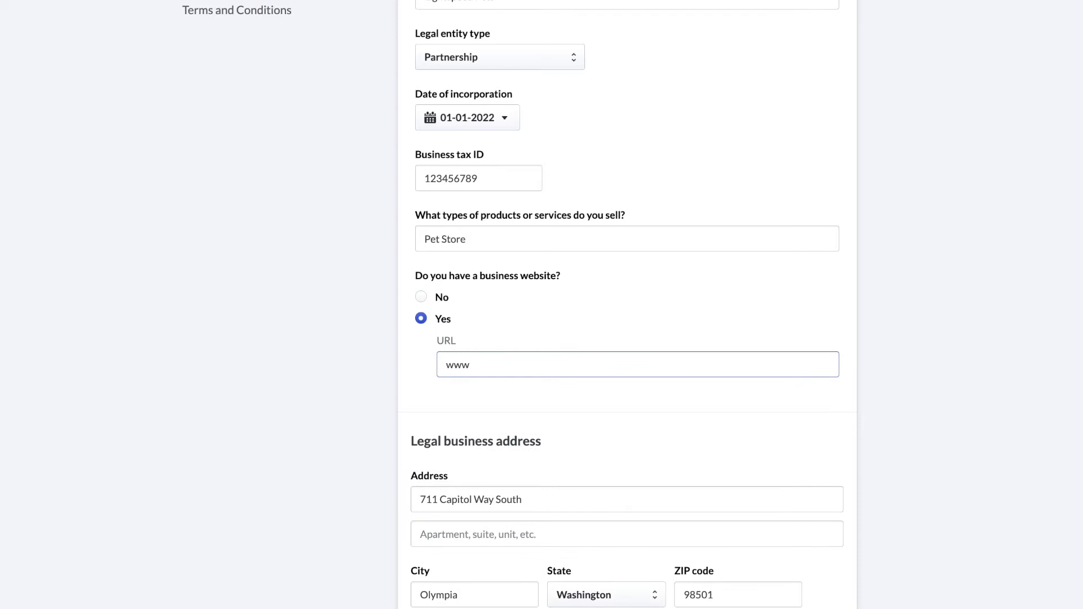
{"action": "type", "text": ".lightspeedpets.com"}
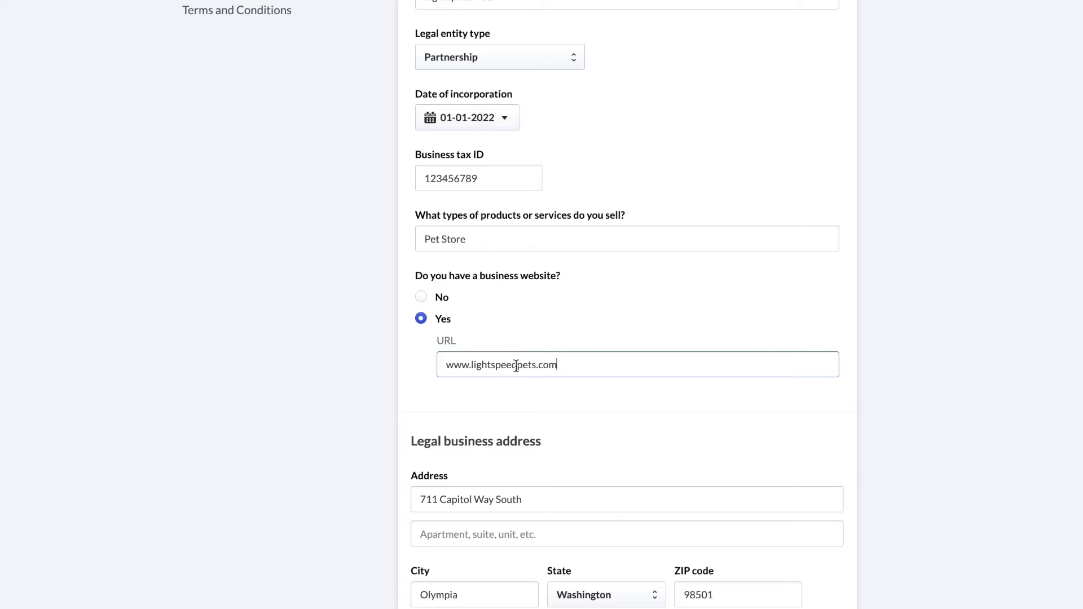
{"action": "left_click", "coordinate": [580, 412]}
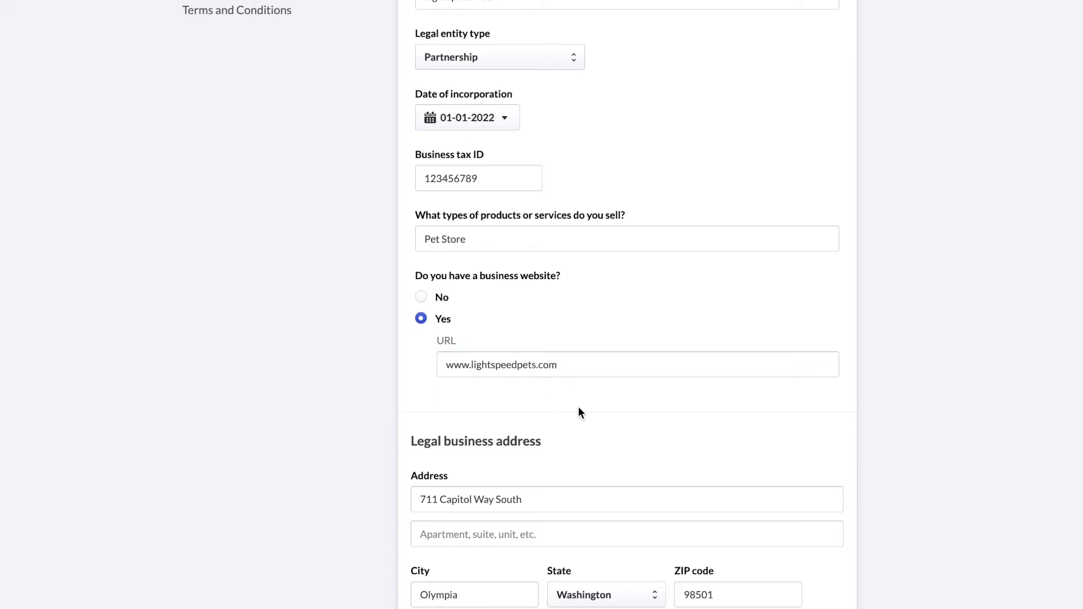
{"action": "scroll", "coordinate": [580, 411], "scroll_direction": "down", "scroll_amount": 3}
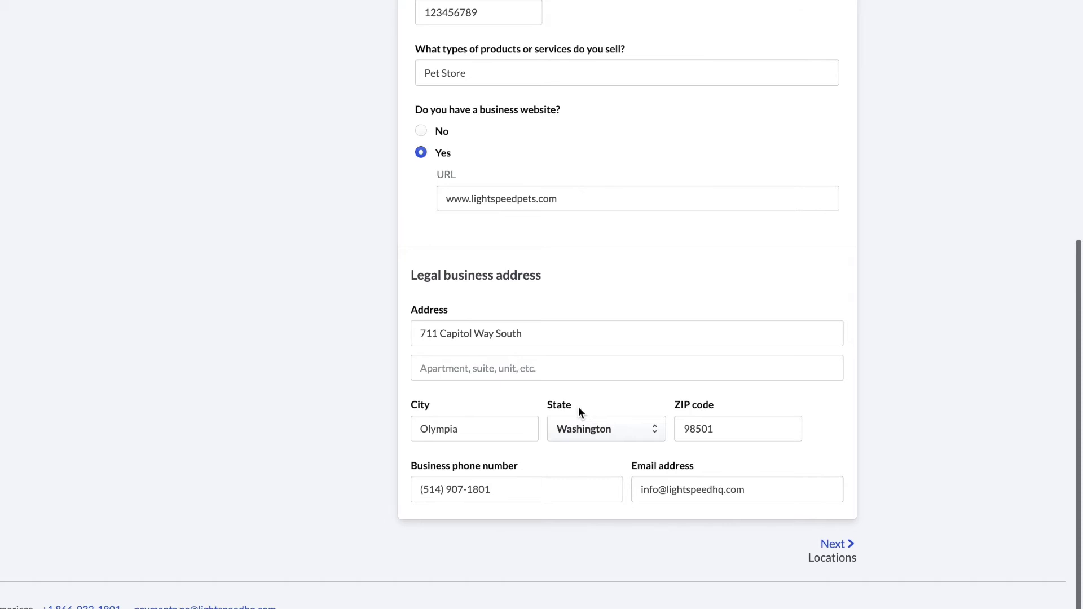
{"action": "scroll", "coordinate": [577, 406], "scroll_direction": "up", "scroll_amount": 1}
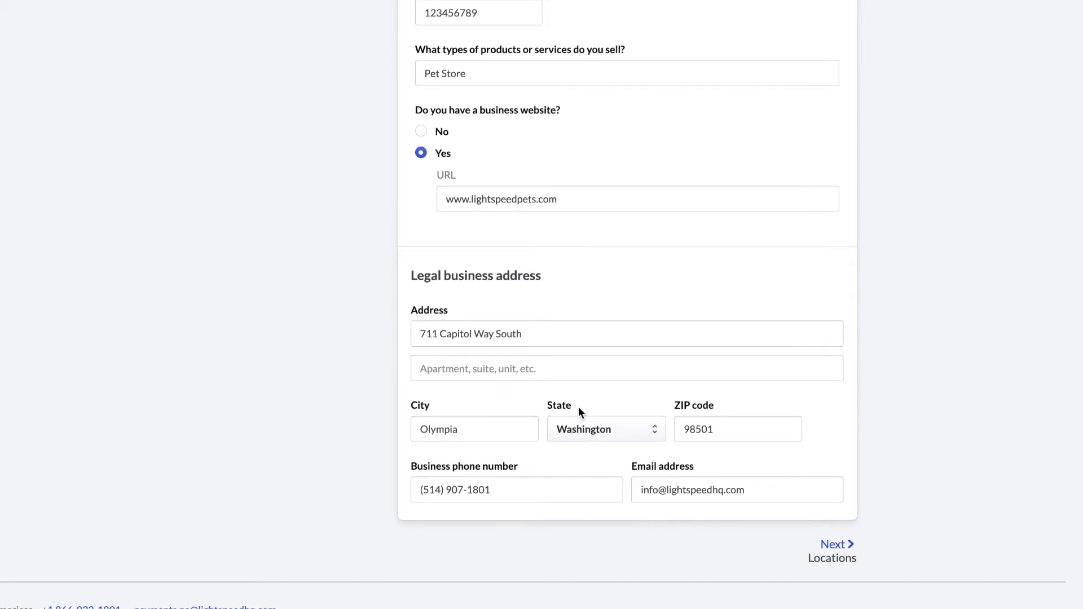
Submit the business details, check that Location 1 matches the legal address, and proceed to Bank details
{"action": "left_click", "coordinate": [838, 543]}
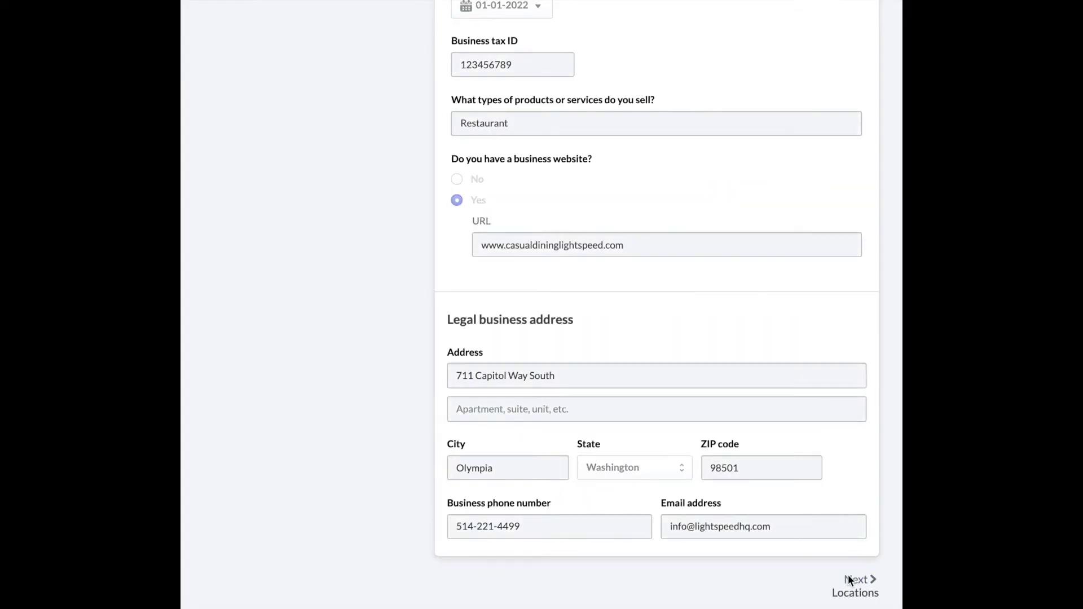
{"action": "left_click", "coordinate": [848, 579]}
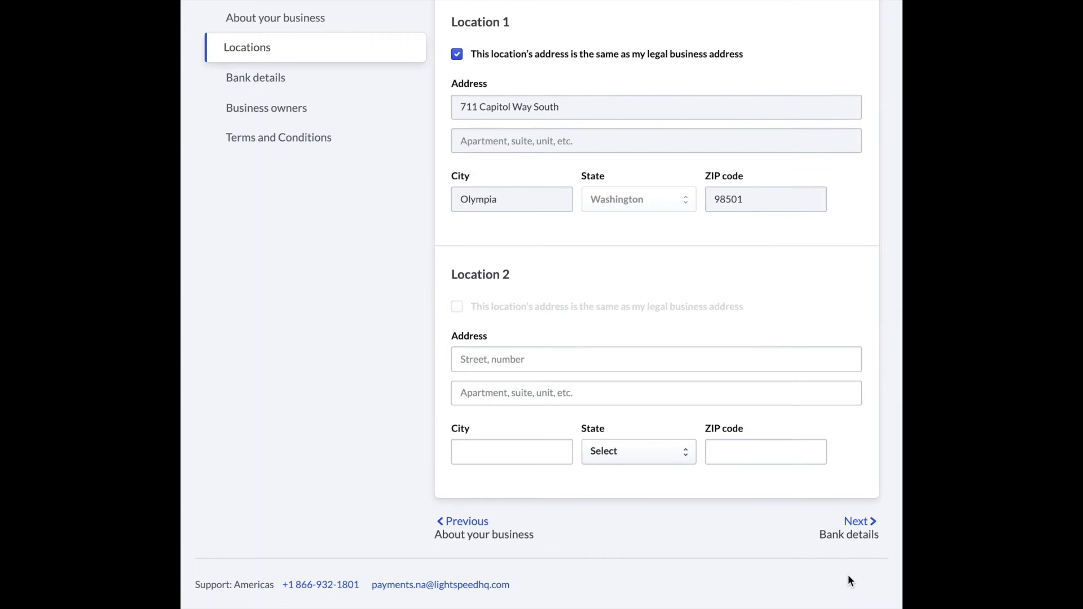
{"action": "scroll", "coordinate": [775, 440], "scroll_direction": "up", "scroll_amount": 3}
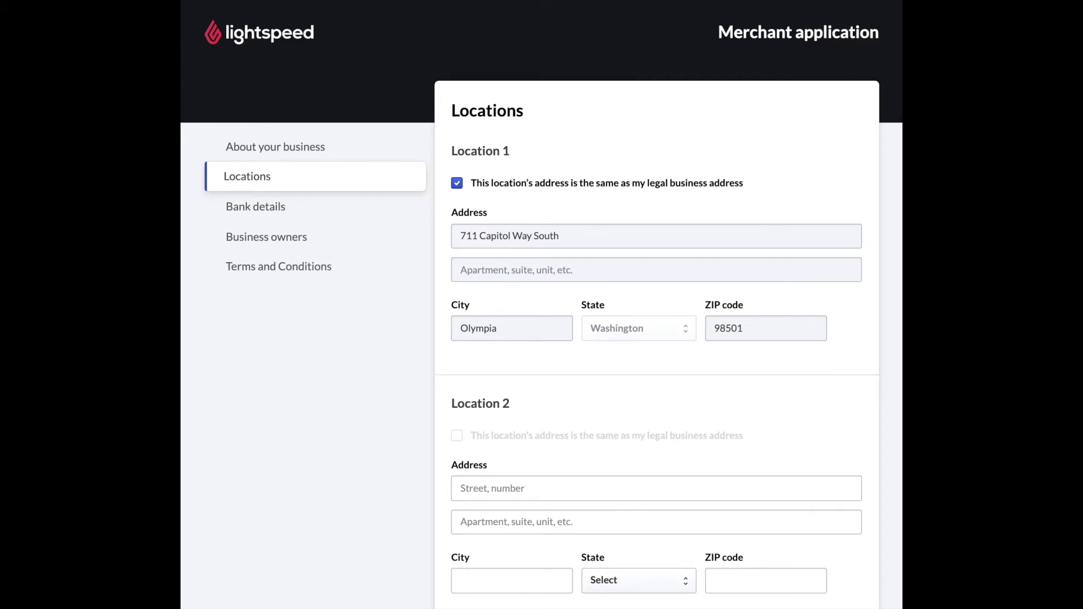
{"action": "scroll", "coordinate": [878, 539], "scroll_direction": "down", "scroll_amount": 3}
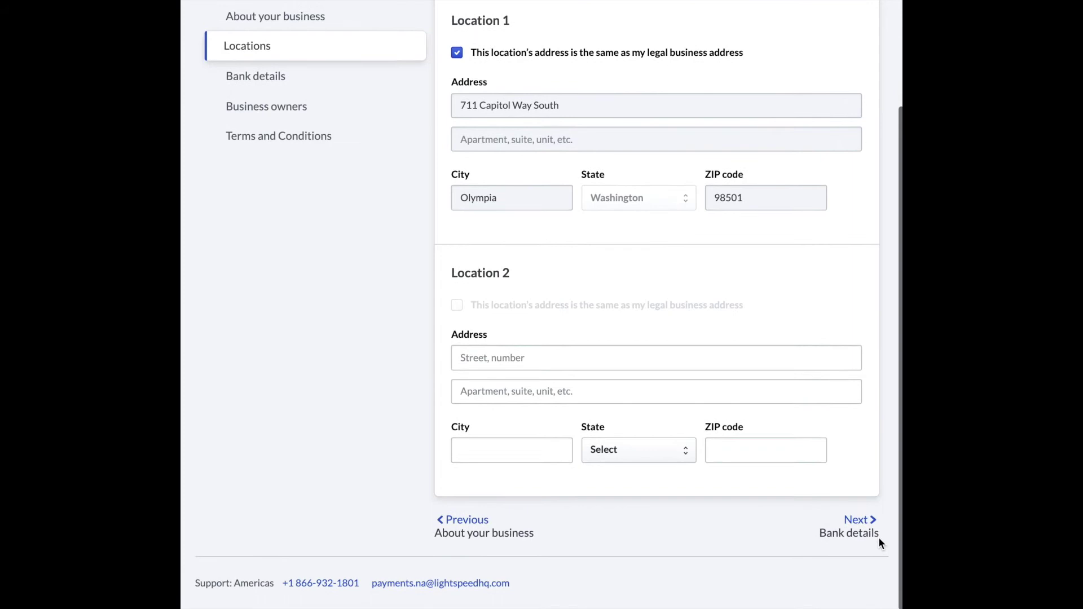
{"action": "left_click", "coordinate": [855, 521]}
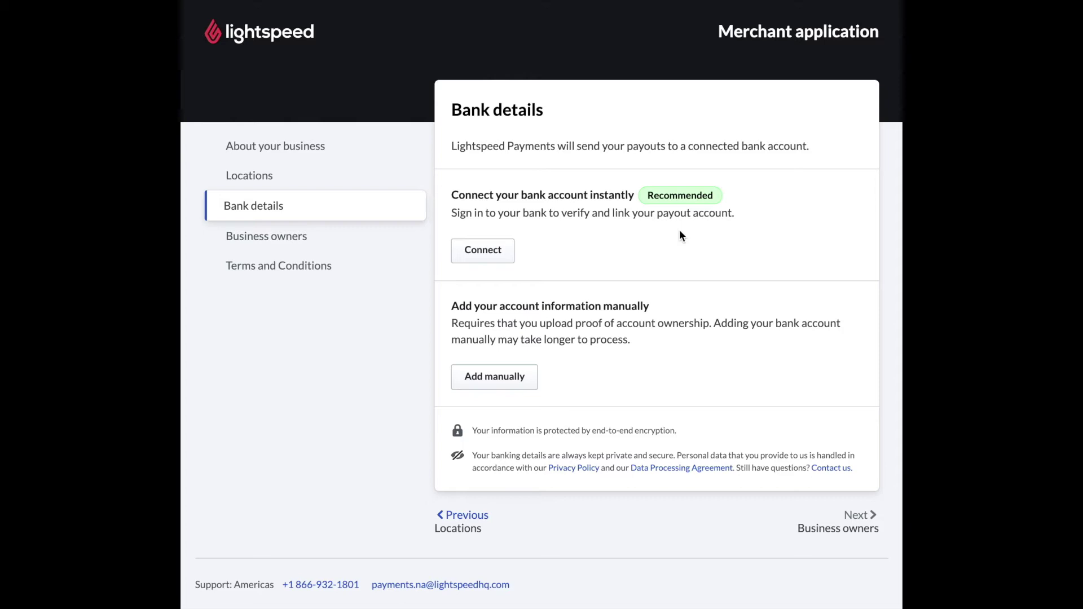
Try the instant Plaid bank connection, then cancel out of it
{"action": "left_click", "coordinate": [492, 253]}
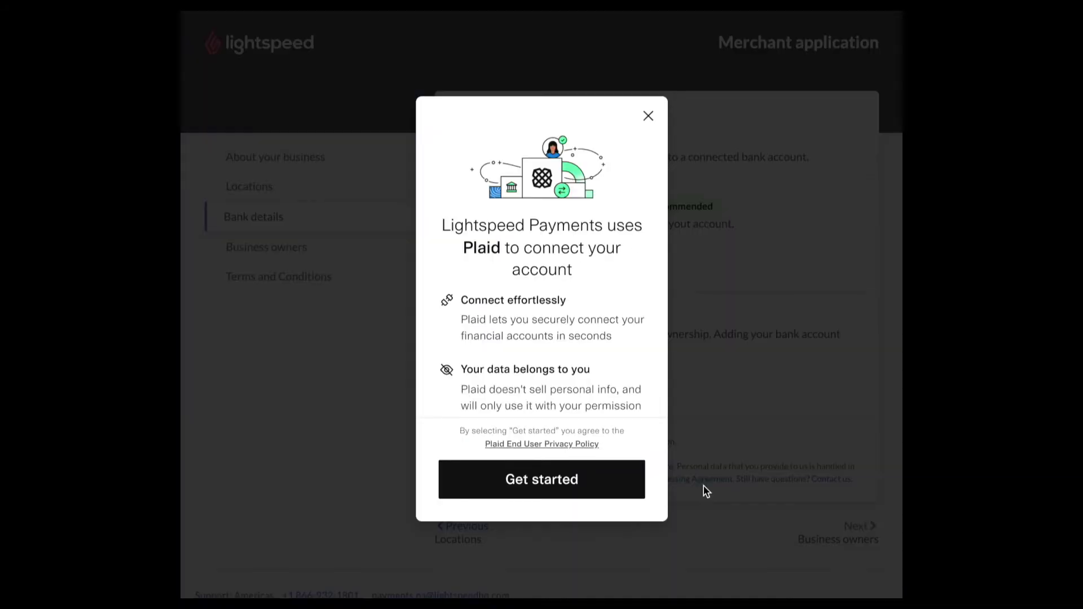
{"action": "left_click", "coordinate": [537, 482]}
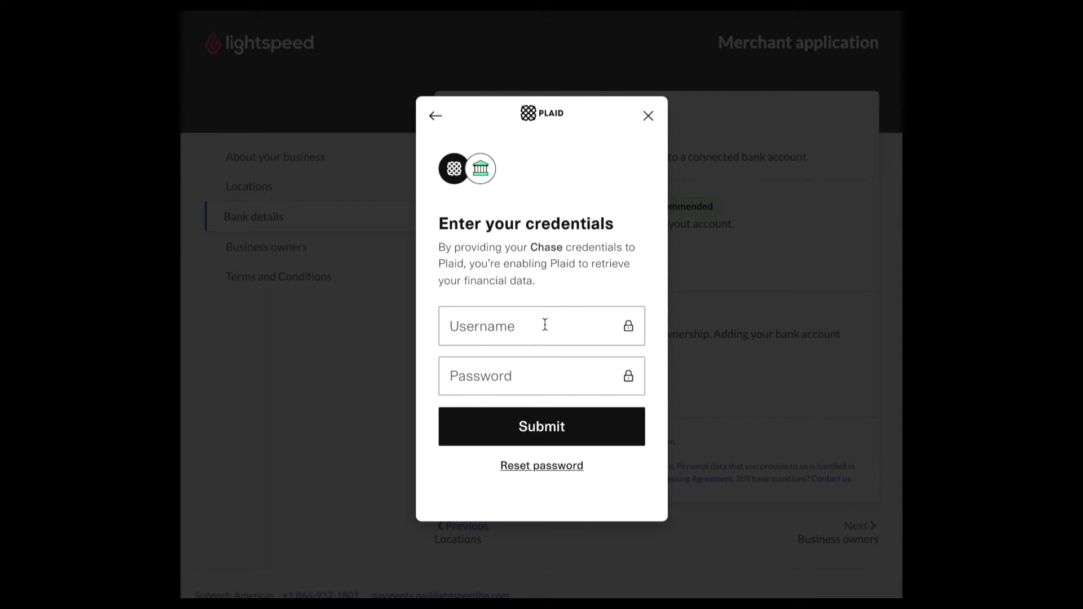
{"action": "key", "text": "Escape"}
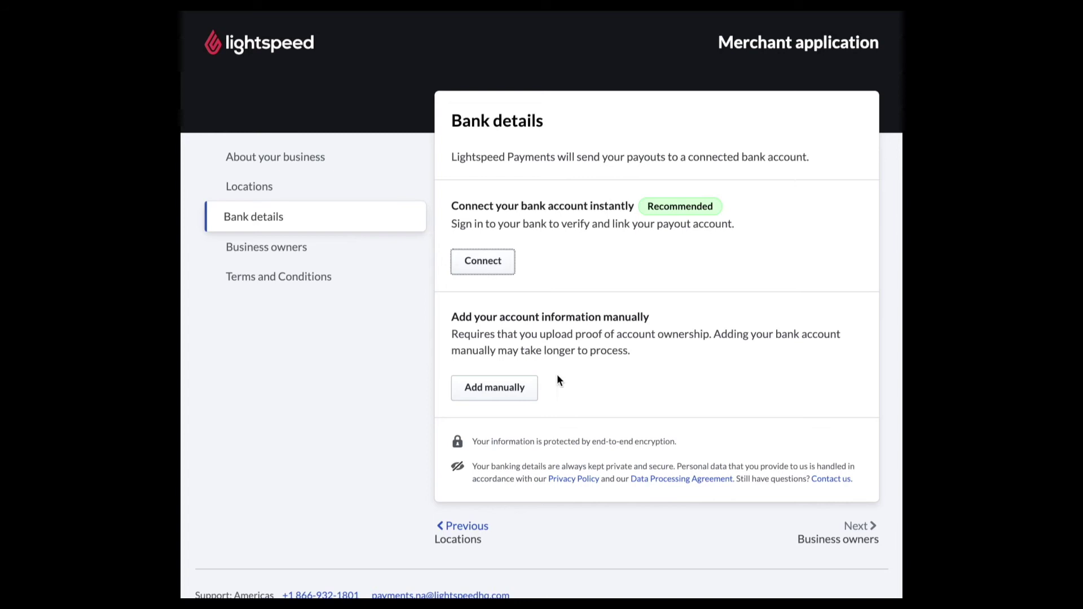
Switch to manual entry and save the account holder's name, routing number and account number
{"action": "left_click", "coordinate": [500, 392]}
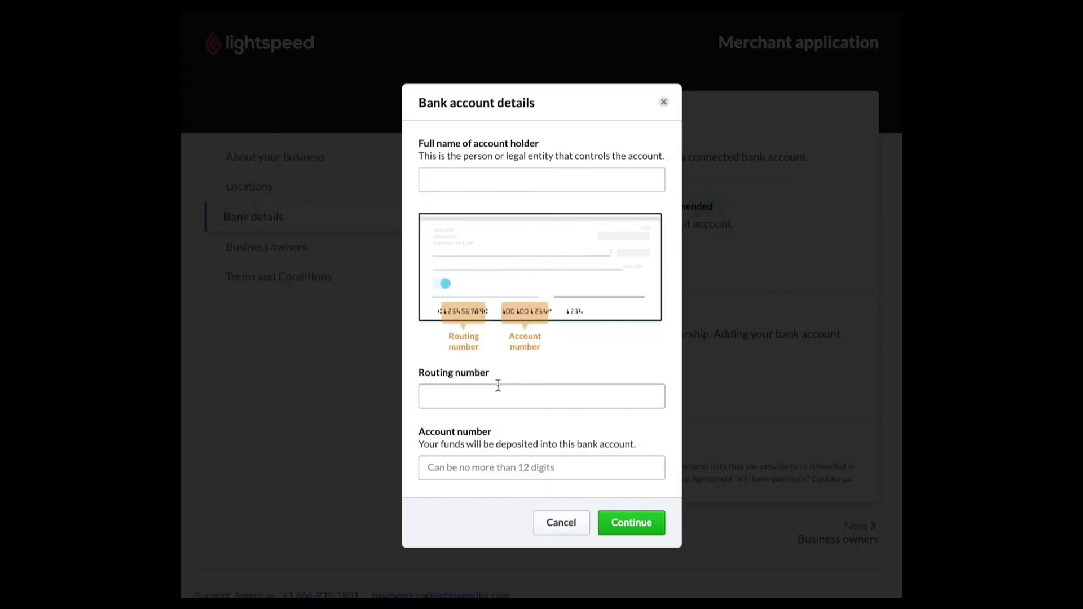
{"action": "key", "text": "Tab"}
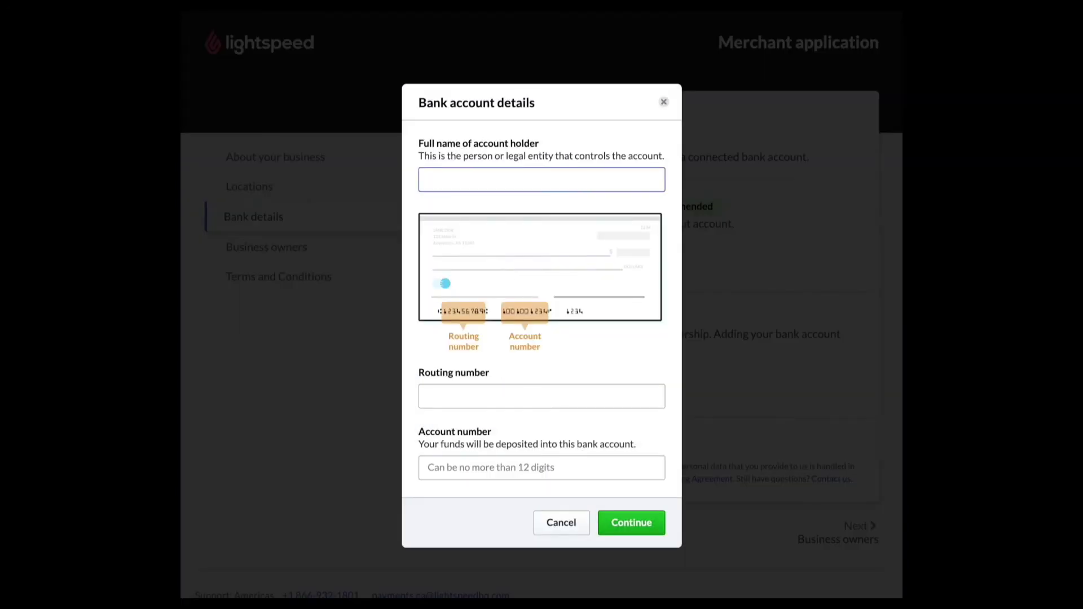
{"action": "type", "text": "Evan Lightspeed"}
{"action": "key", "text": "Tab"}
{"action": "type", "text": "12345"}
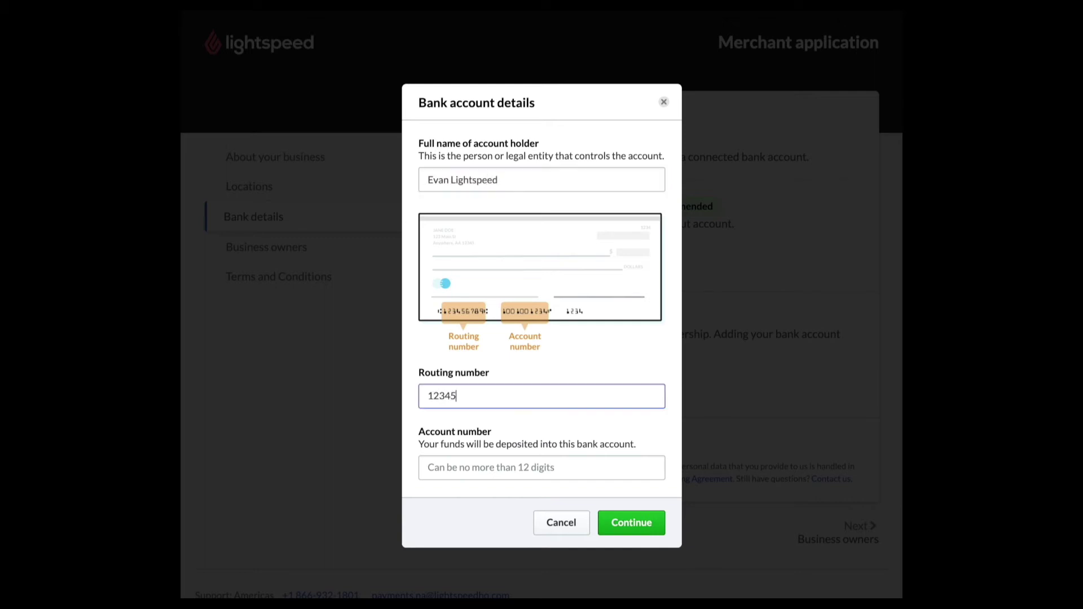
{"action": "type", "text": "6789"}
{"action": "left_click", "coordinate": [457, 468]}
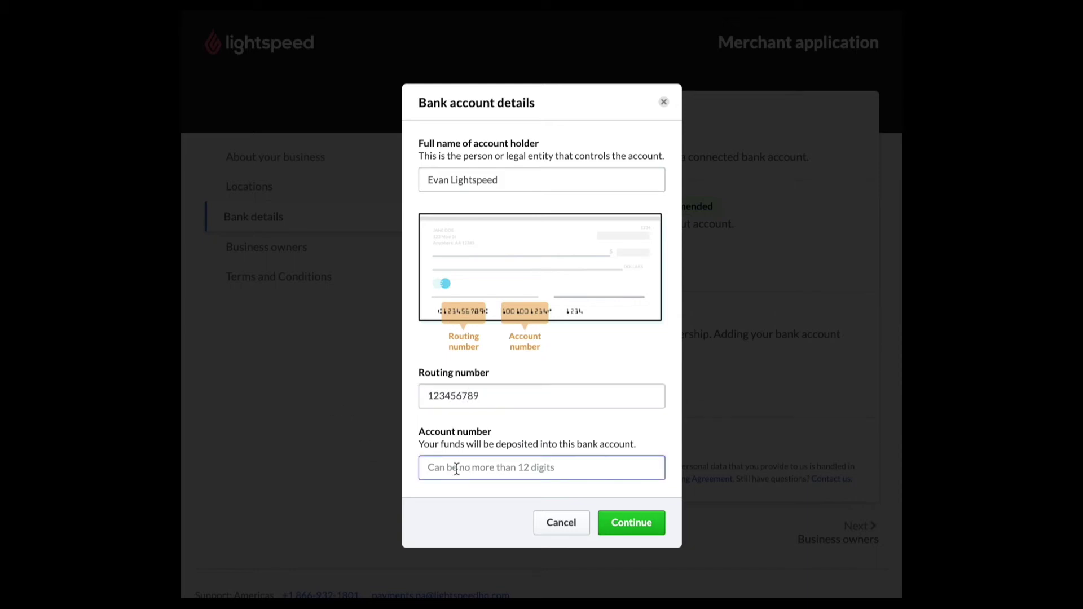
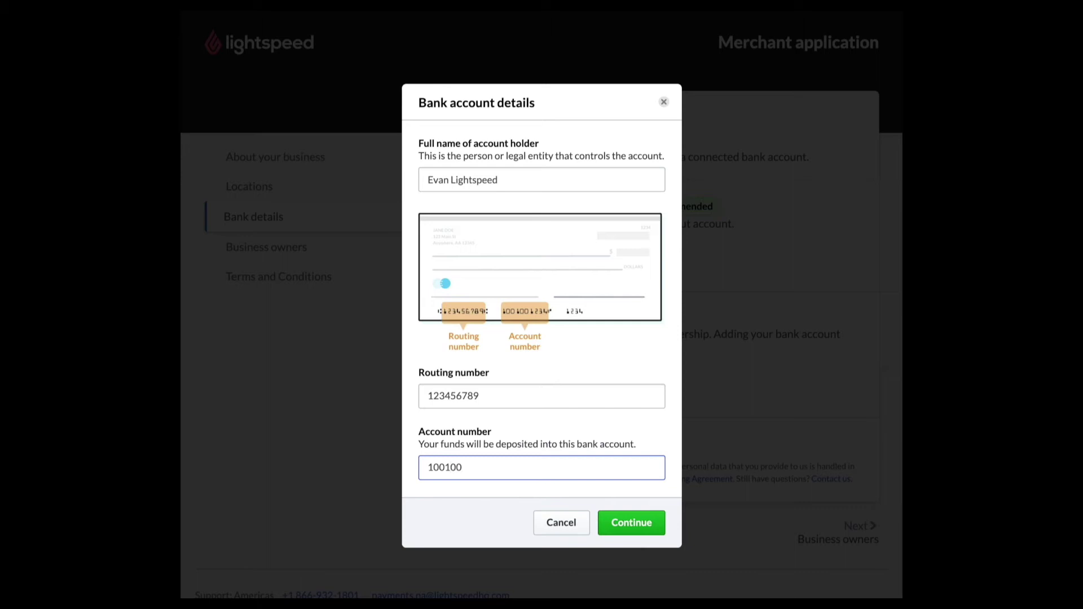
{"action": "left_click", "coordinate": [643, 523]}
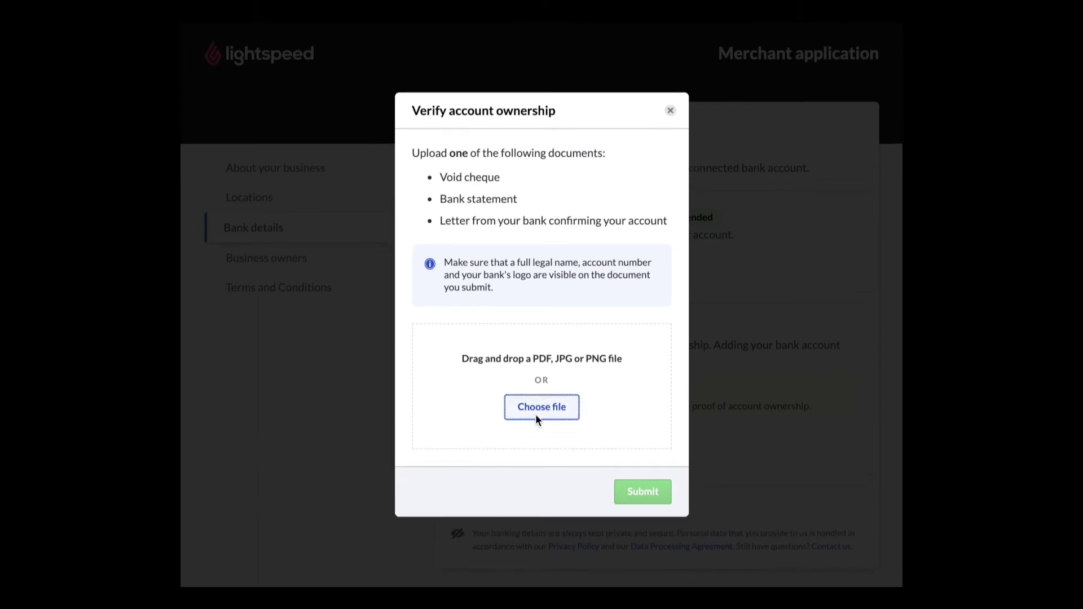
Upload Void Check.jpeg as proof of account ownership and submit it
{"action": "left_click", "coordinate": [536, 408]}
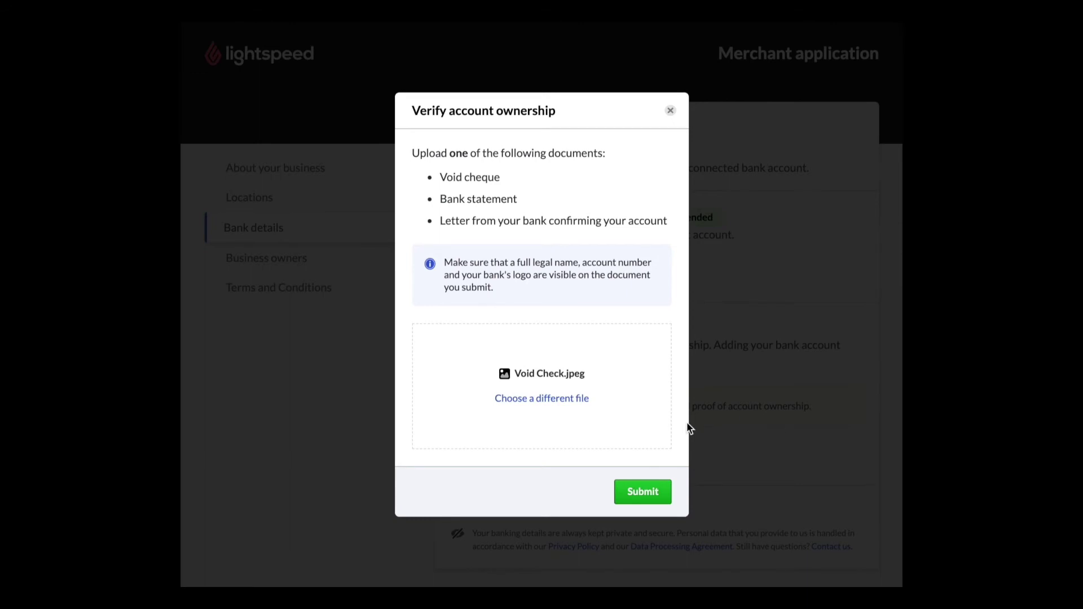
{"action": "left_click", "coordinate": [637, 495]}
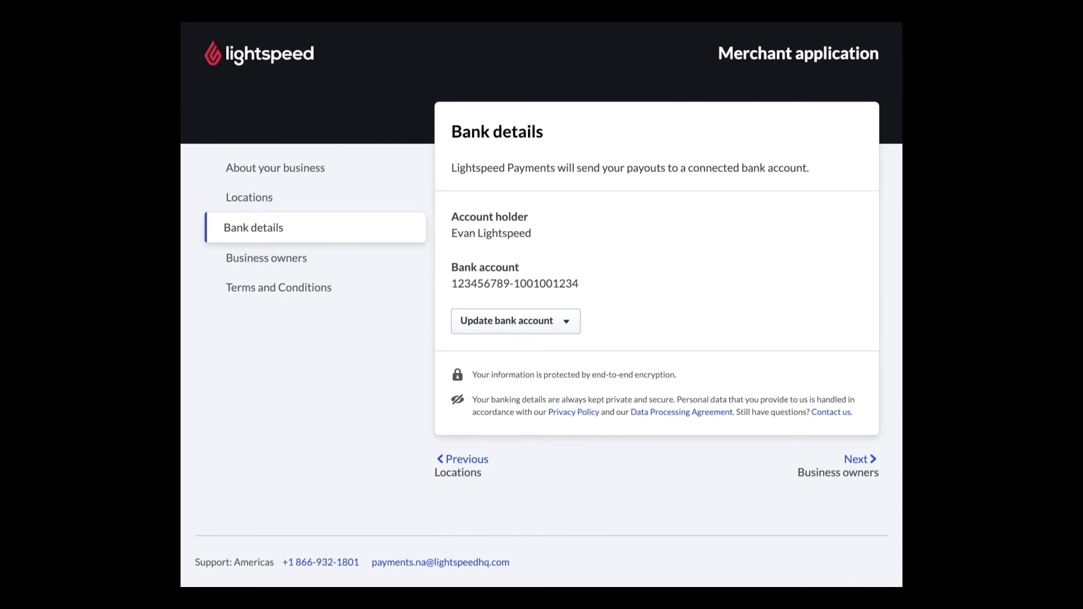
On Business owners, enter the owner's first and last name with role Owner
{"action": "left_click", "coordinate": [856, 459]}
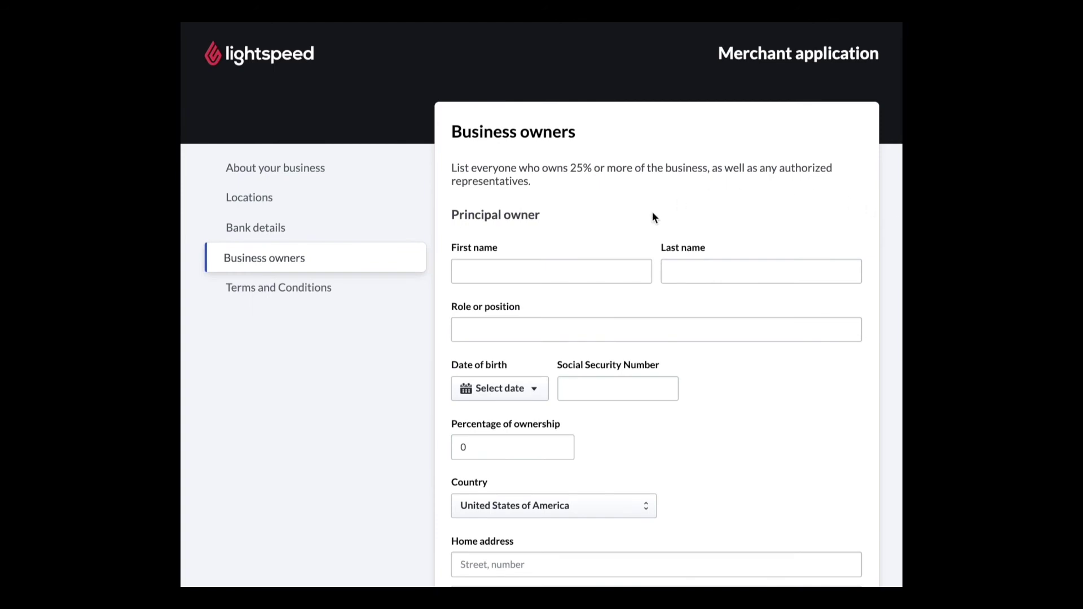
{"action": "left_click", "coordinate": [584, 270]}
{"action": "type", "text": "Evan"}
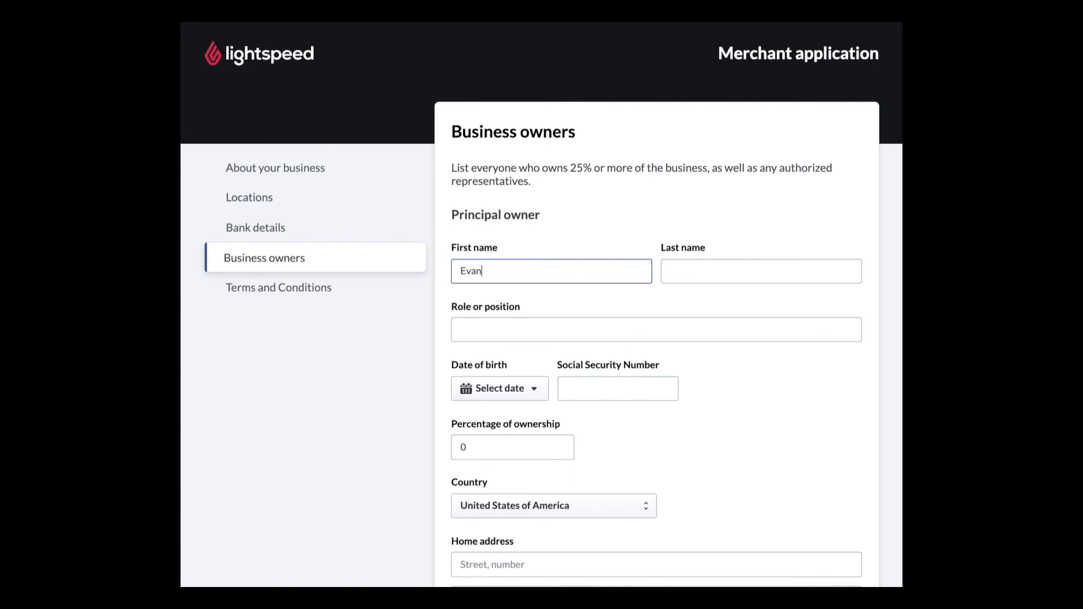
{"action": "key", "text": "Tab"}
{"action": "type", "text": "Lightspeed"}
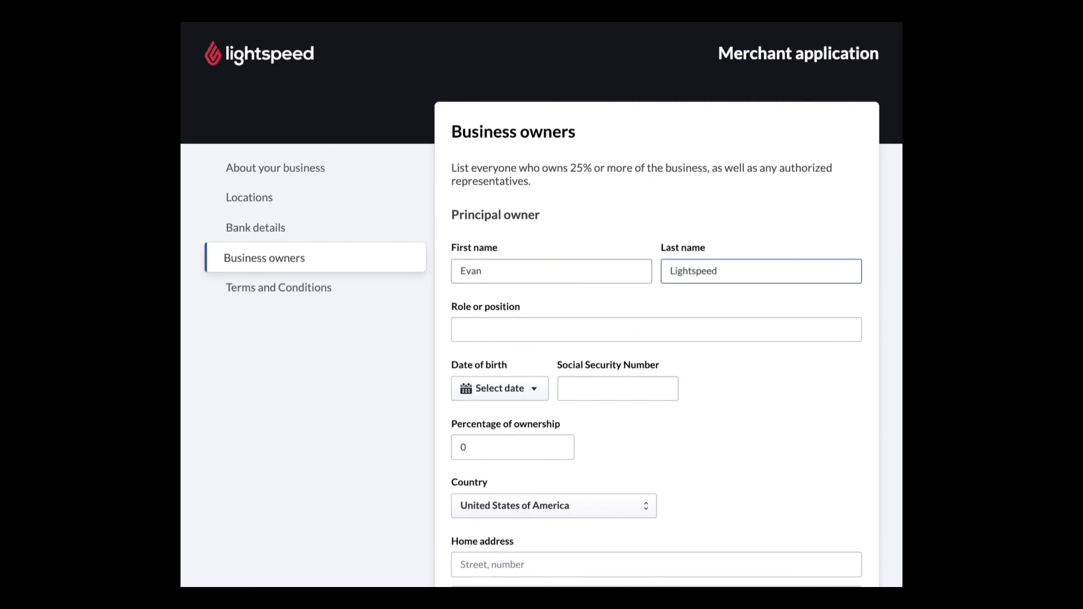
{"action": "key", "text": "Tab"}
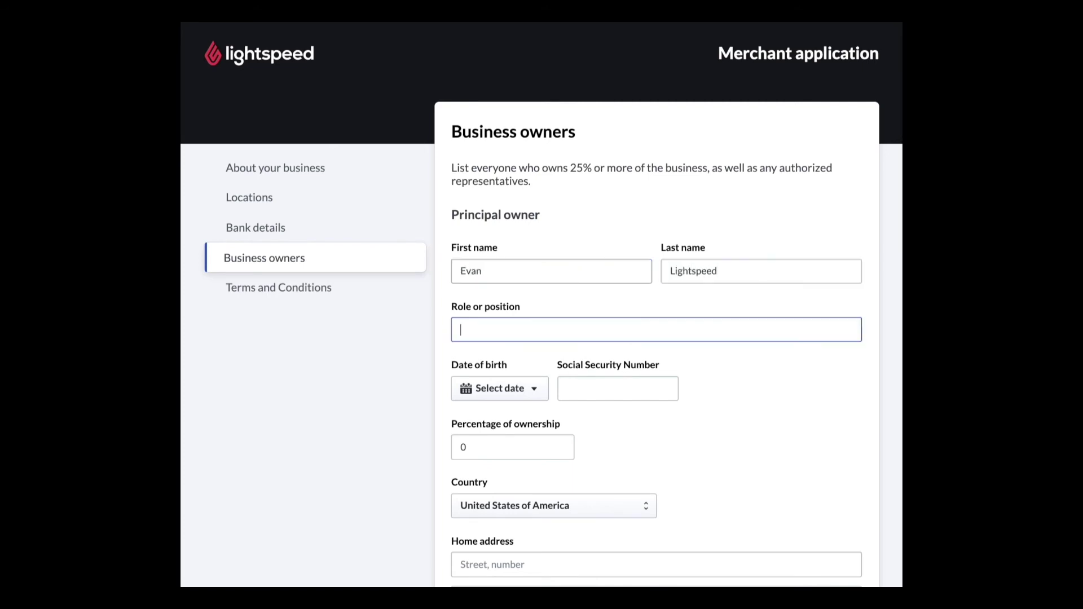
{"action": "type", "text": "Owner"}
Set birth date 01-01-1980, the owner's Social Security Number, and 100% ownership
{"action": "left_click", "coordinate": [522, 398]}
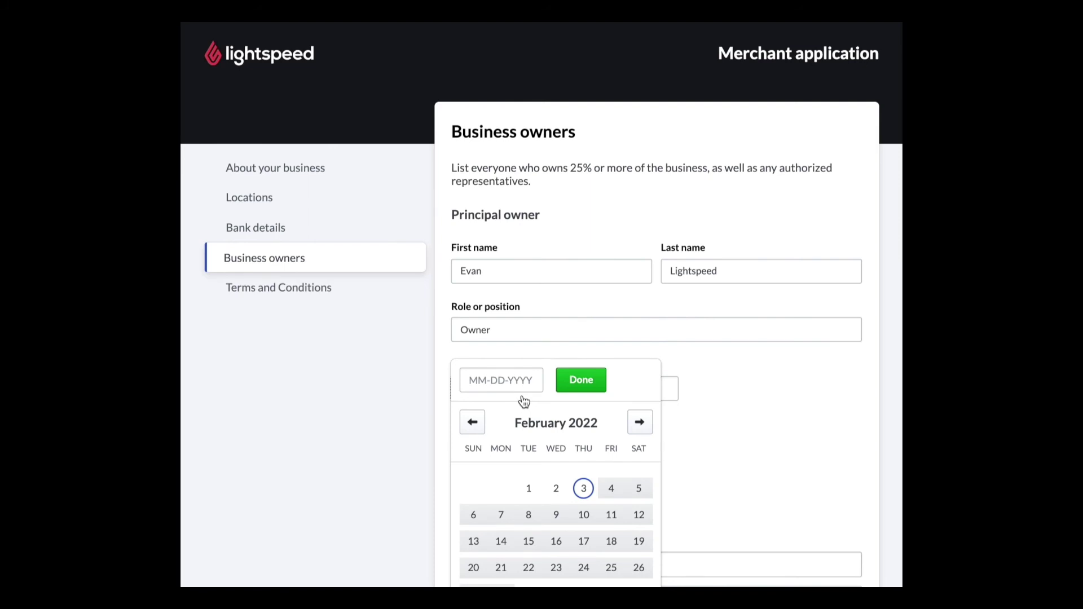
{"action": "type", "text": "01-01-1980"}
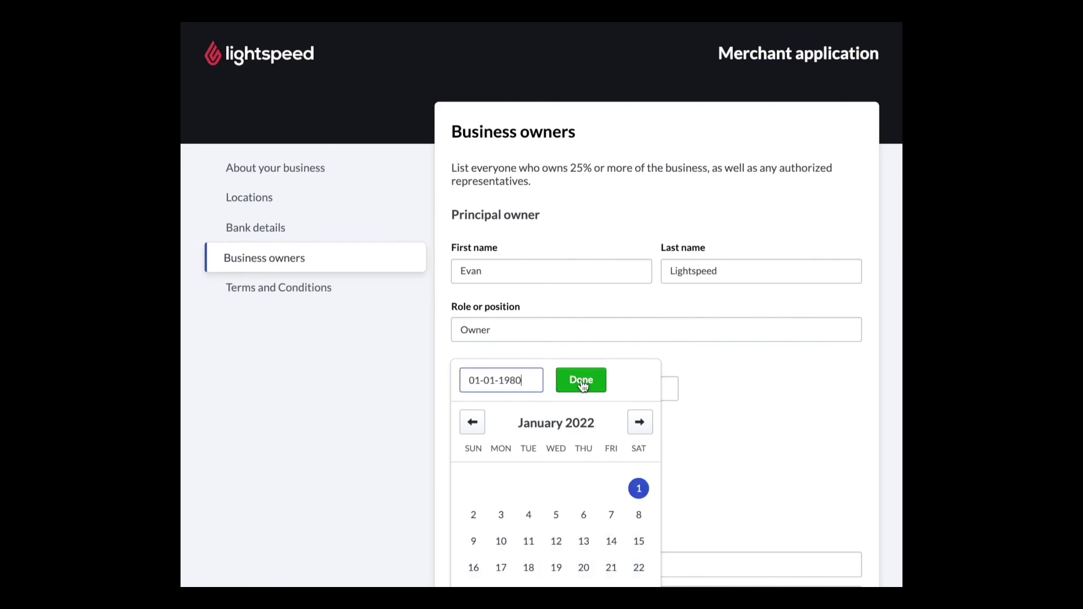
{"action": "left_click", "coordinate": [581, 384]}
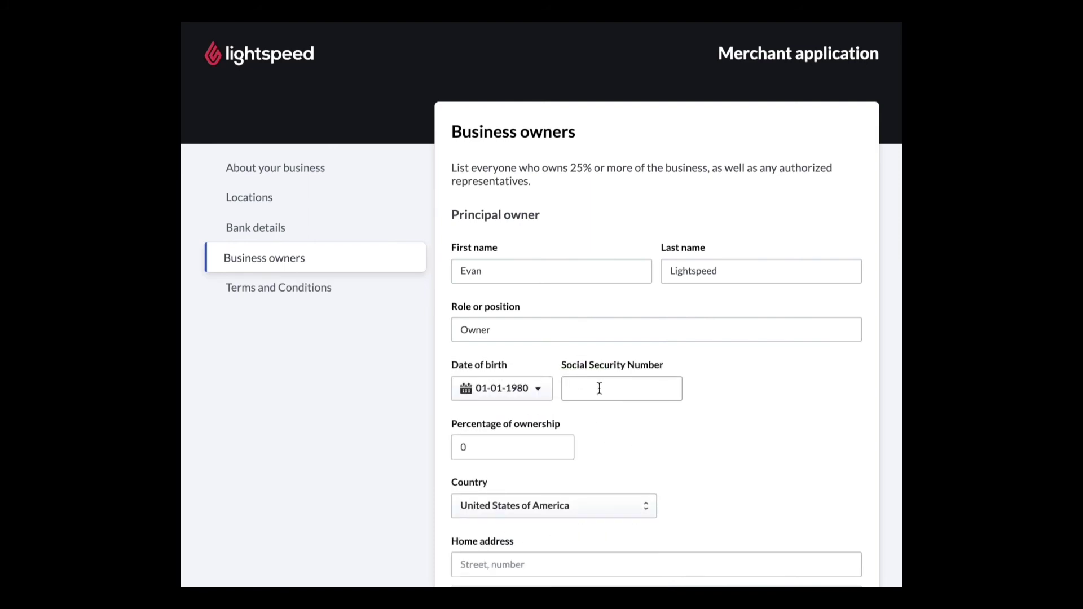
{"action": "left_click", "coordinate": [599, 388]}
{"action": "type", "text": "123456789"}
{"action": "left_click", "coordinate": [532, 441]}
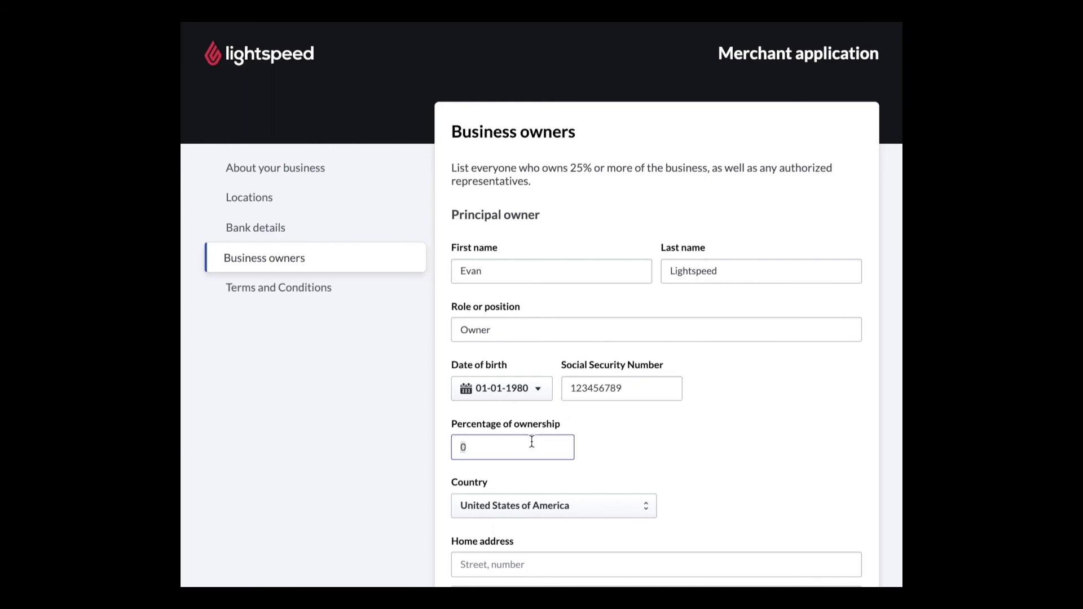
{"action": "type", "text": "100"}
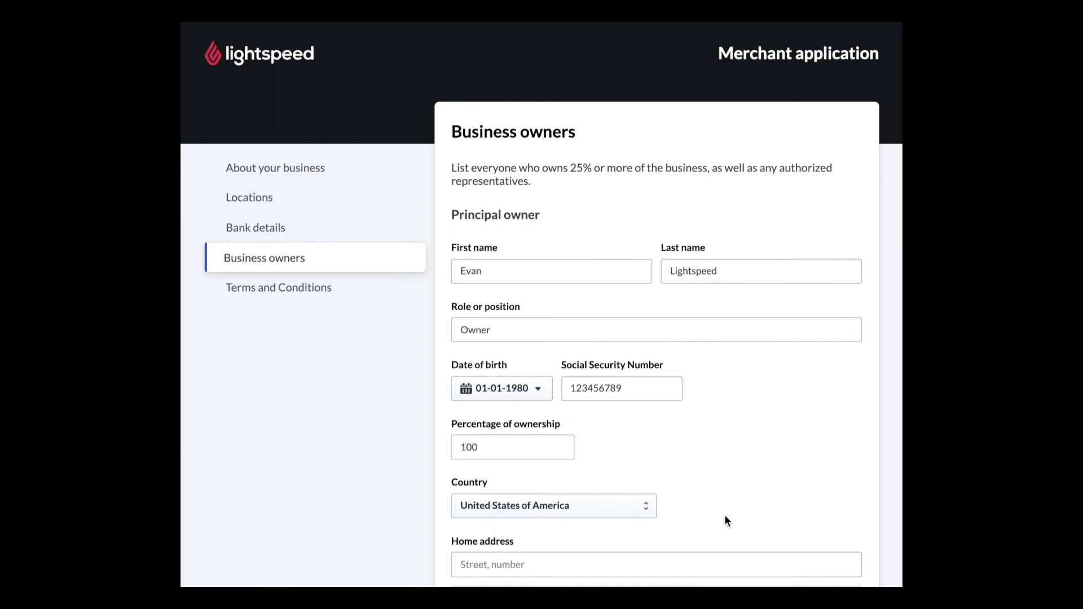
{"action": "scroll", "coordinate": [724, 514], "scroll_direction": "down", "scroll_amount": 5}
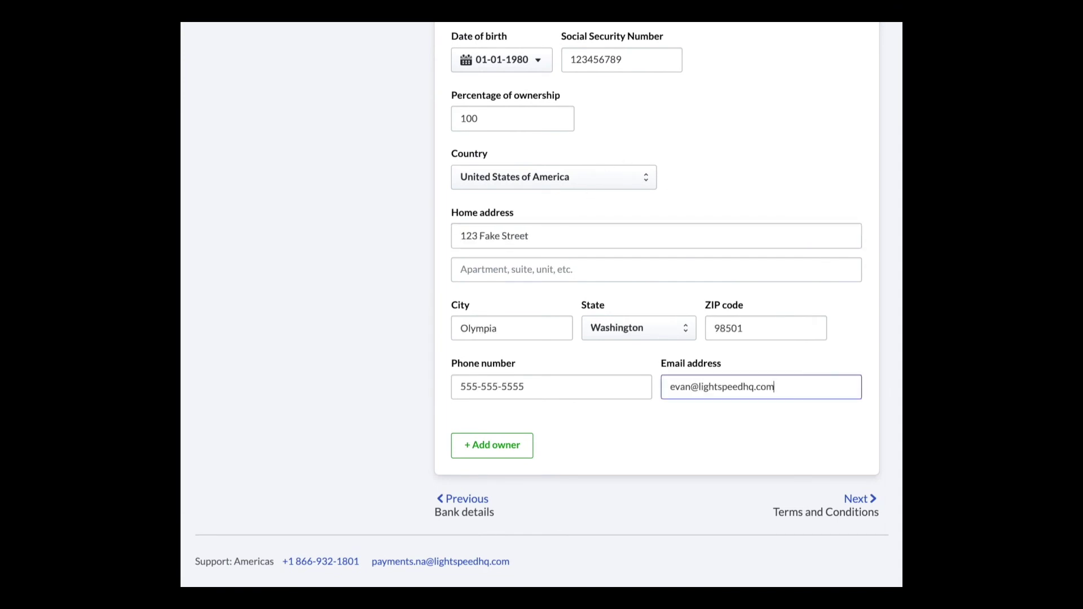
Expand and read the full Terms and Conditions, accept them, and submit the application
{"action": "left_click", "coordinate": [853, 502]}
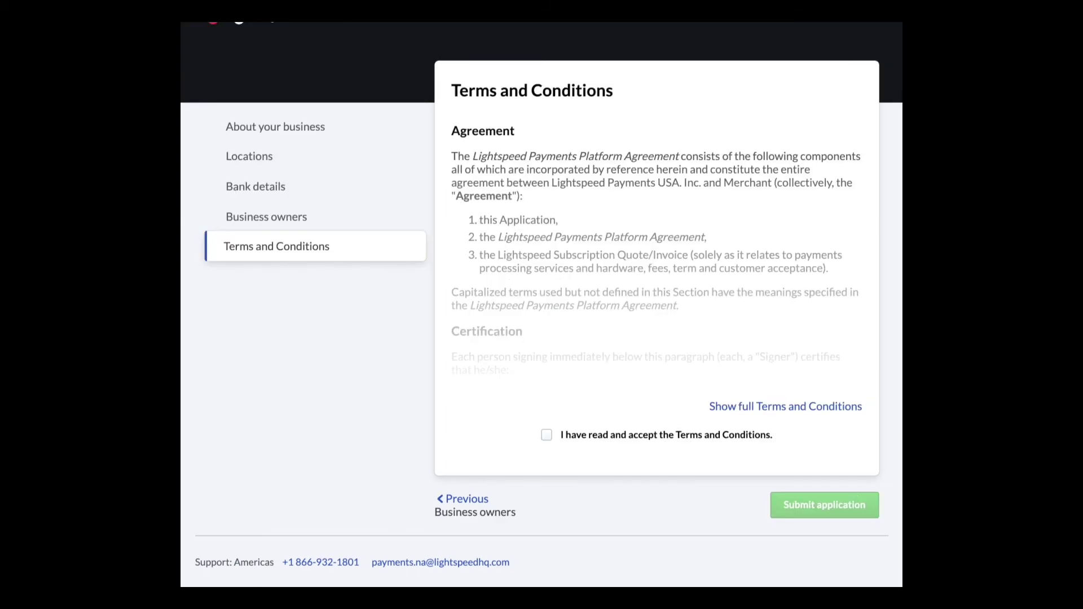
{"action": "left_click", "coordinate": [756, 405]}
{"action": "scroll", "coordinate": [719, 336], "scroll_direction": "up", "scroll_amount": 5}
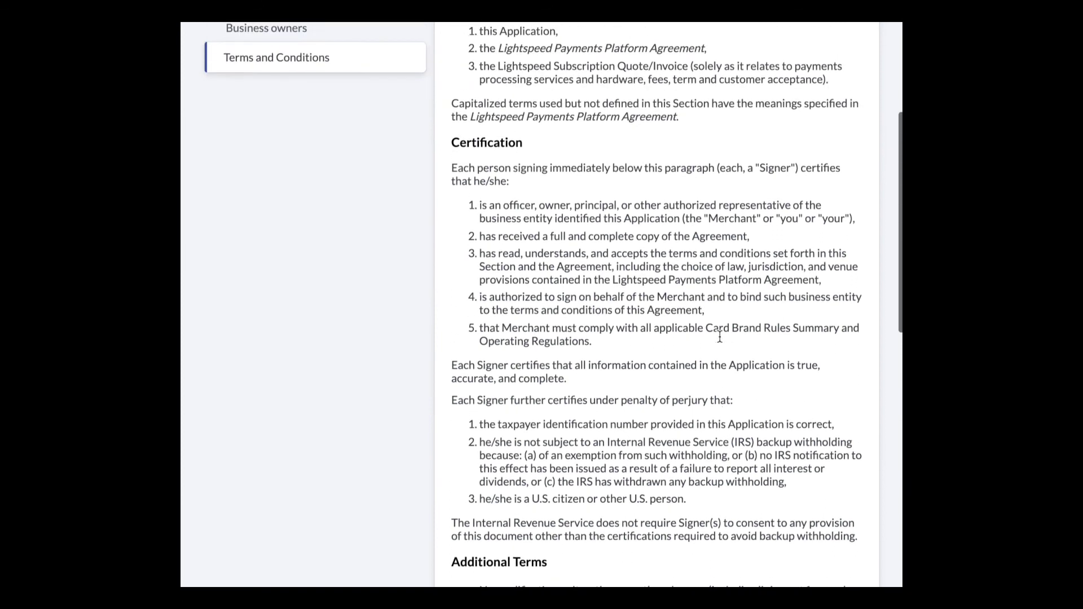
{"action": "scroll", "coordinate": [719, 339], "scroll_direction": "down", "scroll_amount": 5}
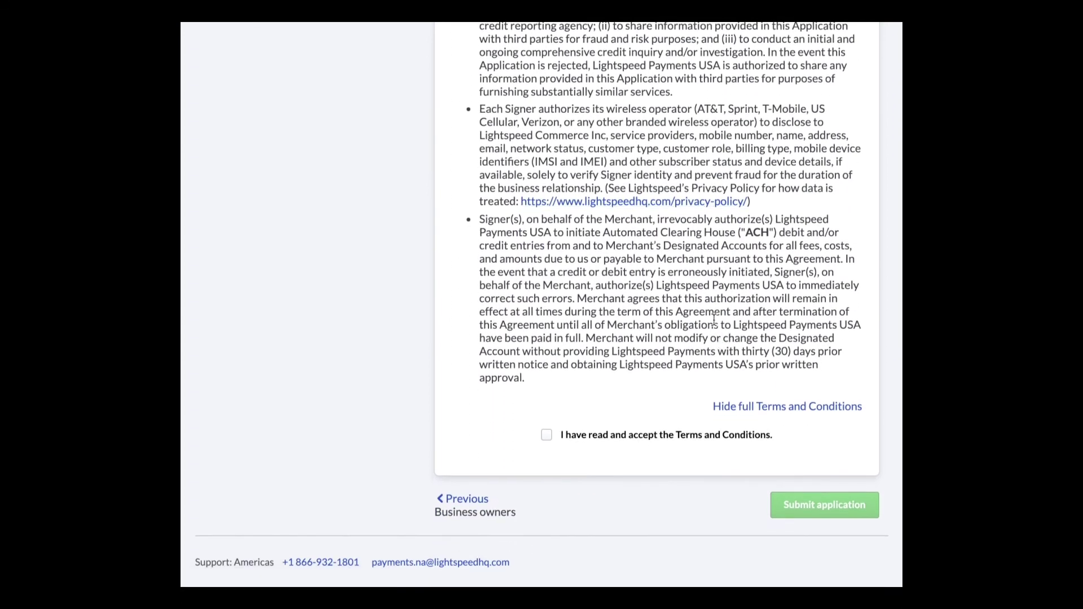
{"action": "left_click", "coordinate": [546, 434]}
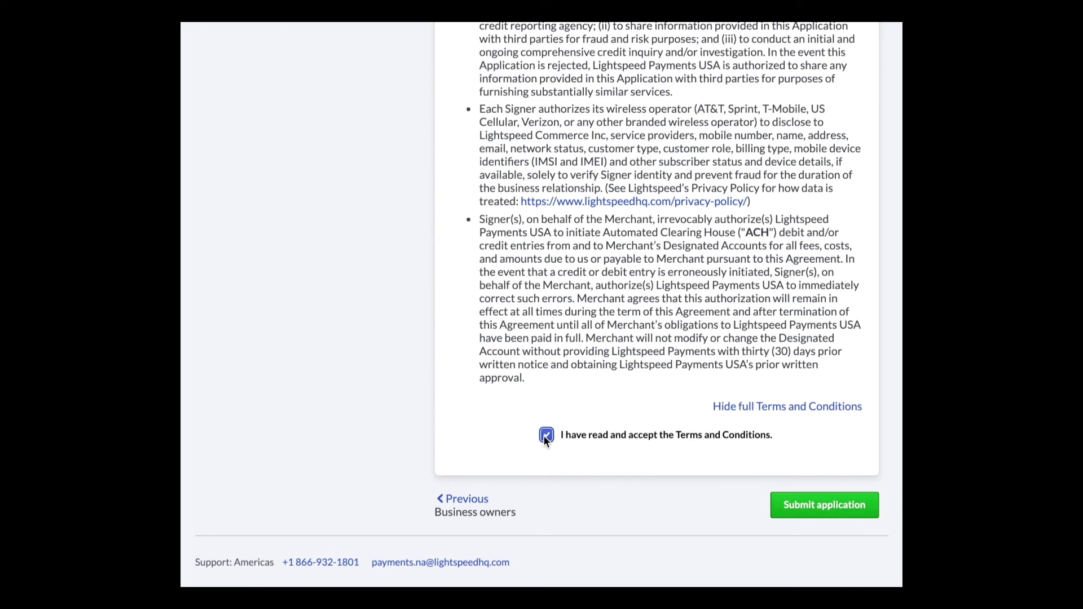
{"action": "left_click", "coordinate": [794, 506]}
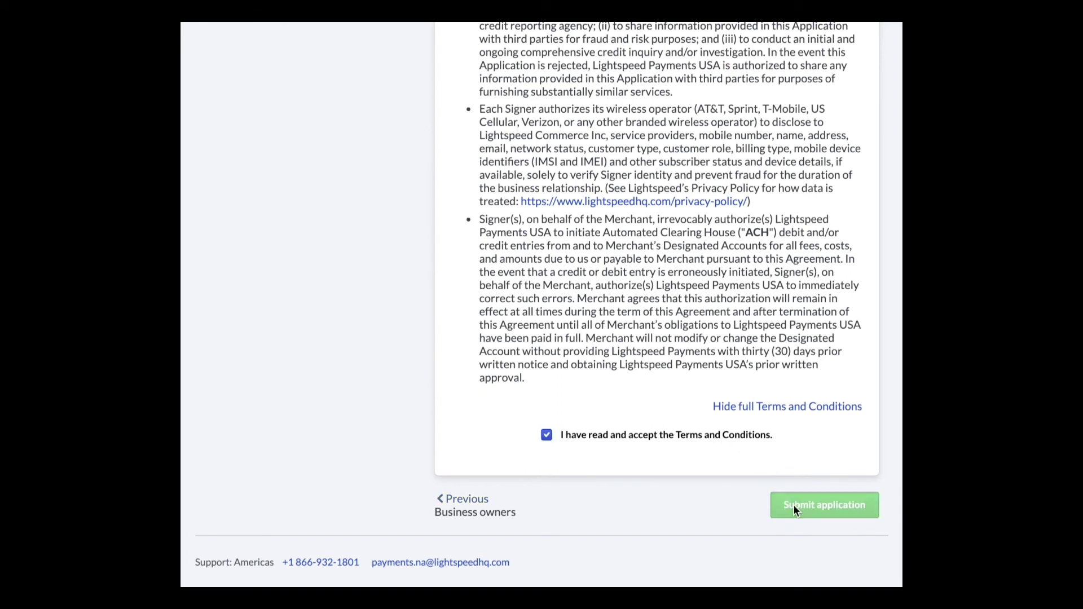